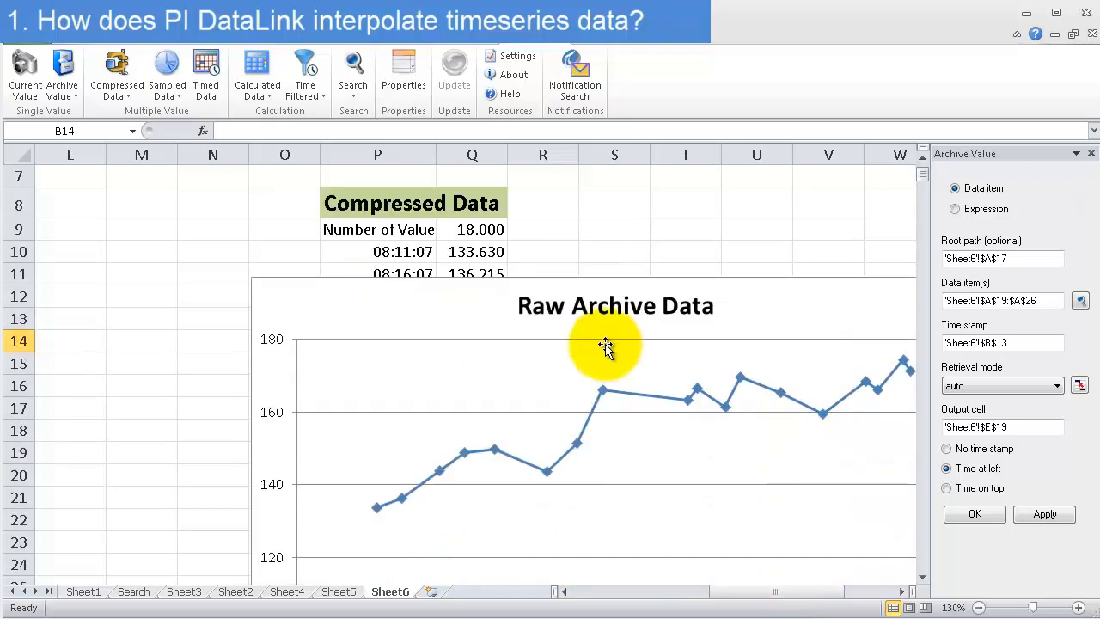
# - Move the Raw Archive Data chart up and left on Sheet6 so it sits just below the Tagname row
pyautogui.scroll(2, 605, 345)
pyautogui.scroll(1, 611, 330)
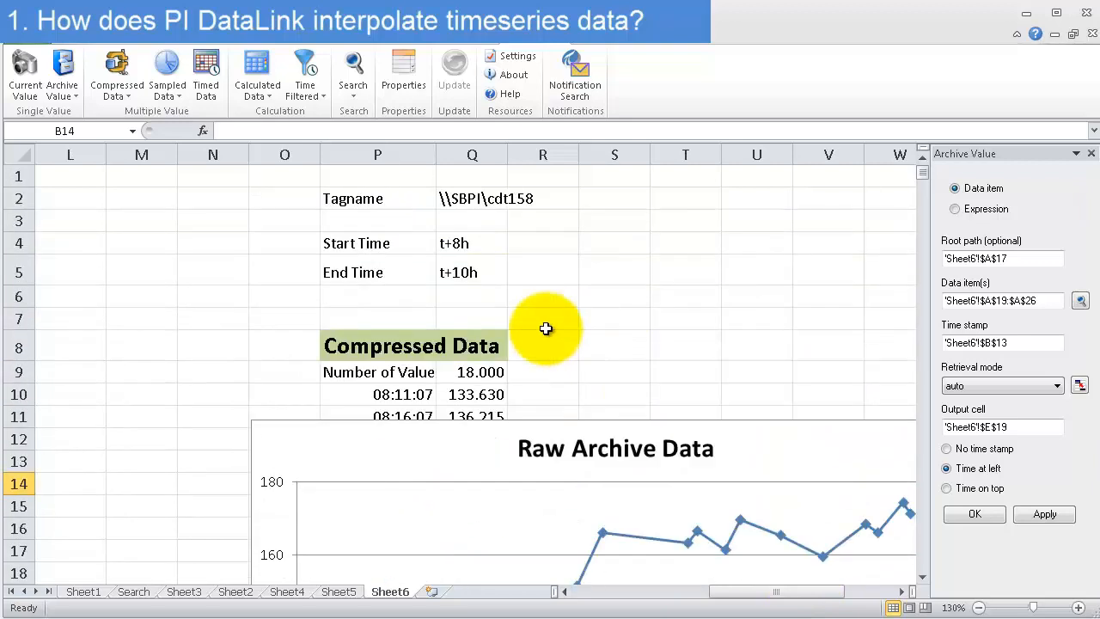
pyautogui.moveTo(446, 441); pyautogui.dragTo(361, 277)
pyautogui.moveTo(352, 230); pyautogui.dragTo(405, 246)
pyautogui.hotkey('ctrl', 'shift', 'd')
pyautogui.moveTo(293, 438); pyautogui.dragTo(323, 464)
pyautogui.moveTo(325, 440); pyautogui.dragTo(347, 467)
pyautogui.moveTo(364, 411); pyautogui.dragTo(382, 445)
pyautogui.moveTo(389, 393)
pyautogui.mouseDown()
pyautogui.moveTo(442, 419)
pyautogui.moveTo(475, 411)
pyautogui.moveTo(499, 431)
pyautogui.mouseUp()
pyautogui.moveTo(496, 392); pyautogui.dragTo(520, 414)
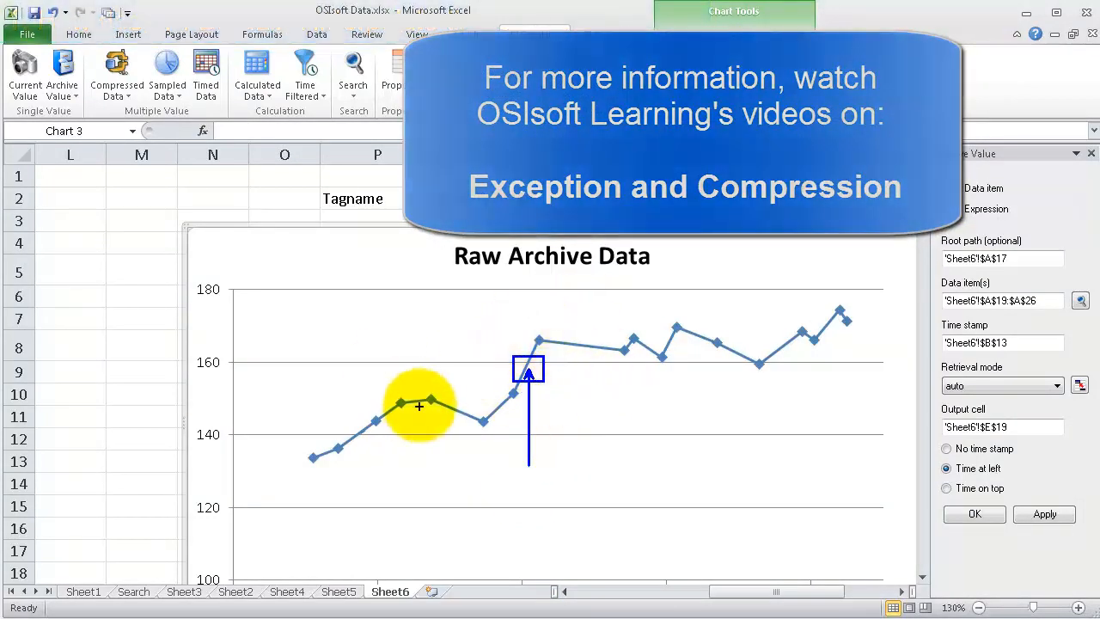
# - Zoom the worksheet out to 110%
pyautogui.click(980, 608)
pyautogui.click(980, 608)
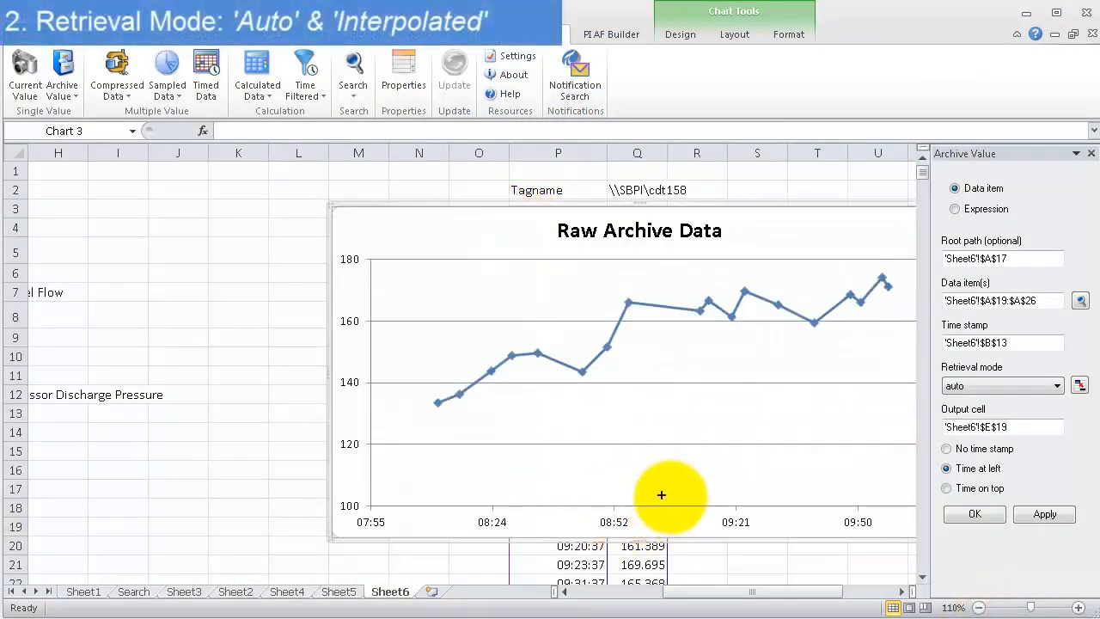
pyautogui.moveTo(661, 505); pyautogui.dragTo(672, 305)
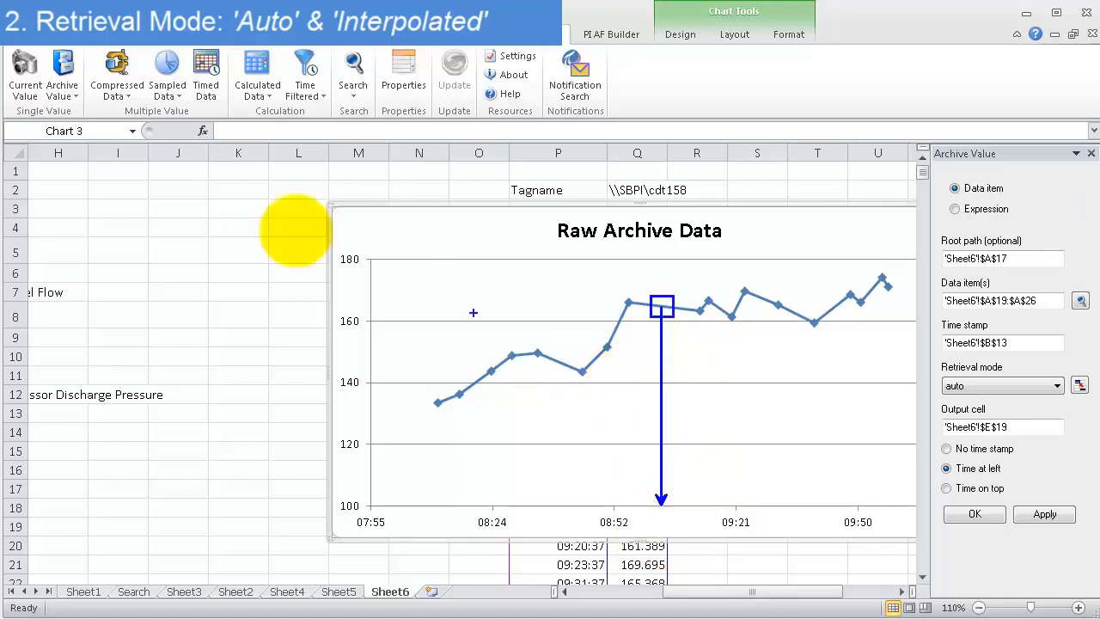
pyautogui.moveTo(28, 47); pyautogui.dragTo(88, 152)
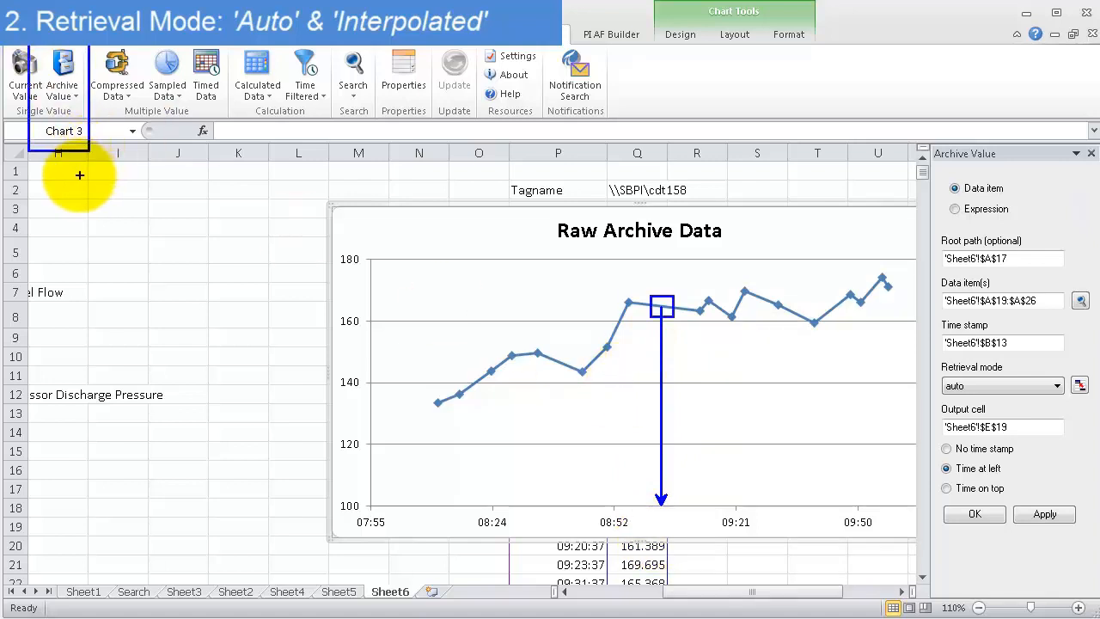
pyautogui.moveTo(901, 349); pyautogui.dragTo(1088, 413)
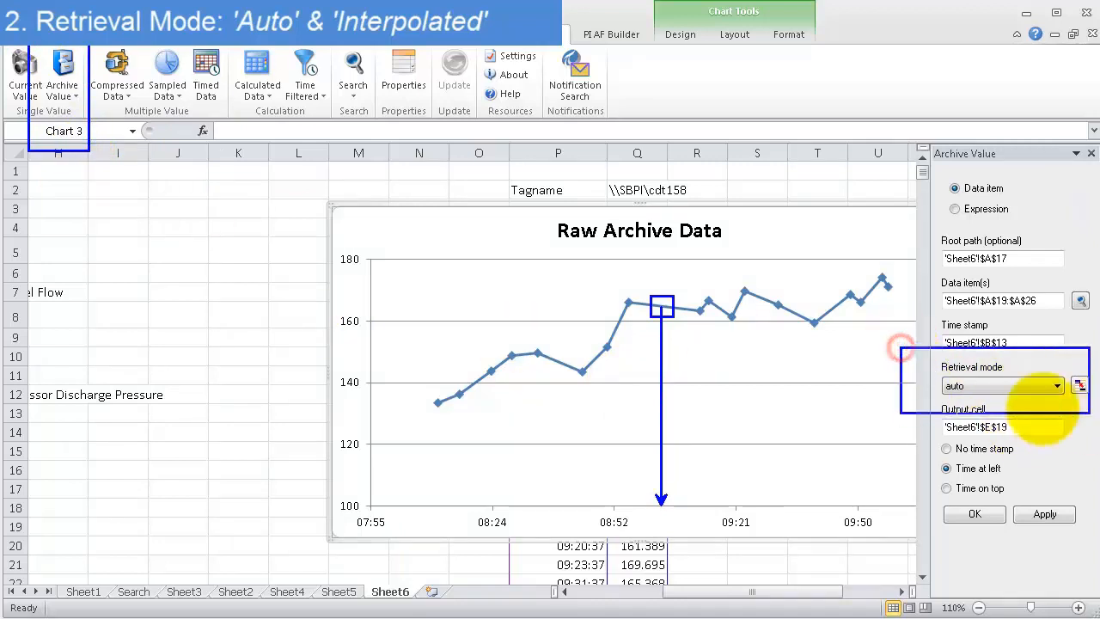
pyautogui.moveTo(892, 381); pyautogui.dragTo(534, 380)
pyautogui.press('Escape')
# - Move the Raw Archive Data chart right until its left edge lines up with column P
pyautogui.moveTo(428, 231); pyautogui.dragTo(588, 254)
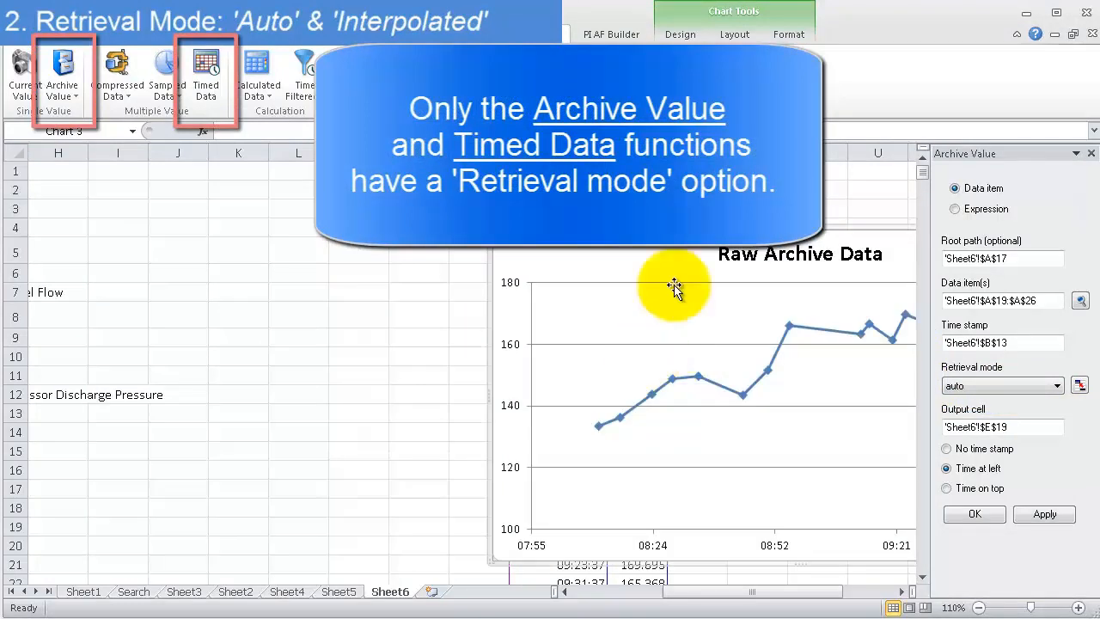
pyautogui.click(638, 190)
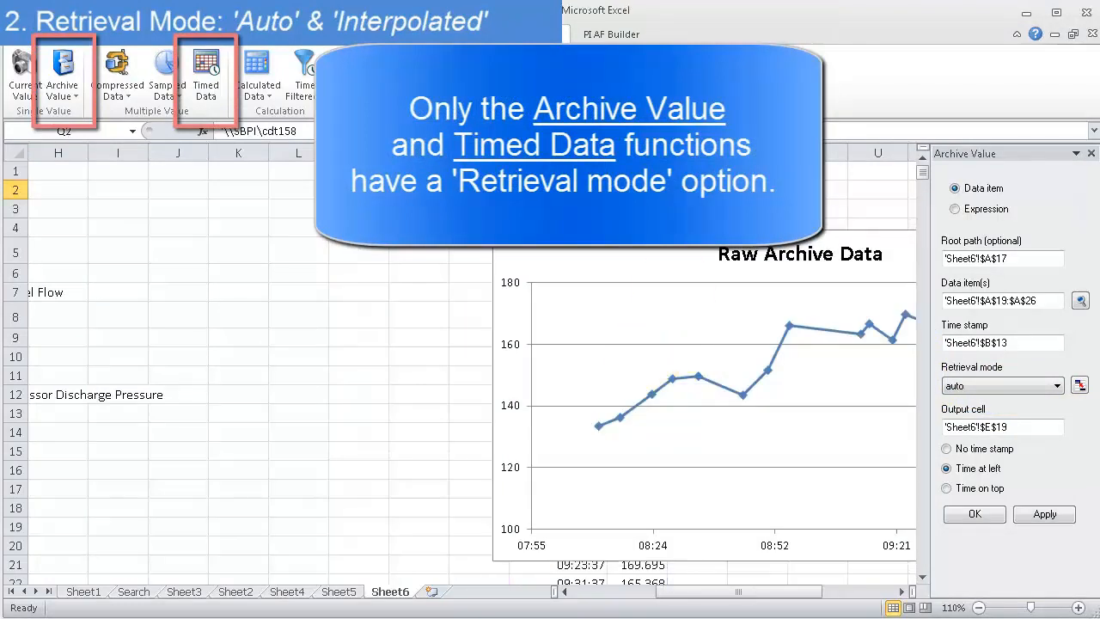
pyautogui.moveTo(627, 253); pyautogui.dragTo(648, 238)
# - Enter the heading "Archive Value" in cell K5 and move the chart down to just below the Start Time row
pyautogui.click(361, 233)
pyautogui.click(298, 254)
pyautogui.press('Left')
pyautogui.write('Ar')
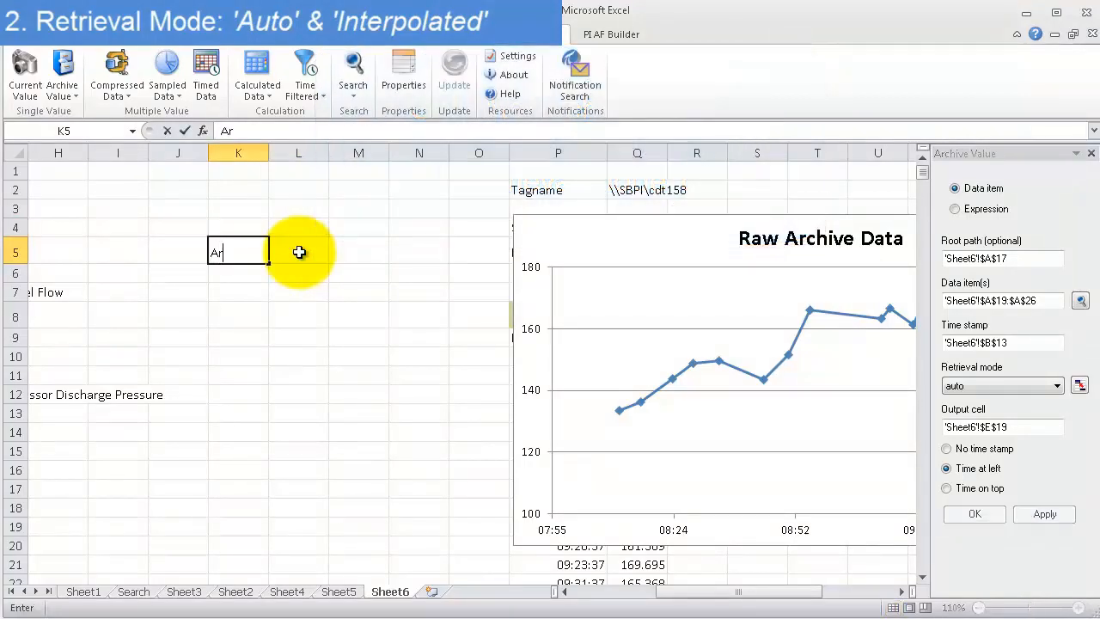
pyautogui.write('chive Value')
pyautogui.press('Return')
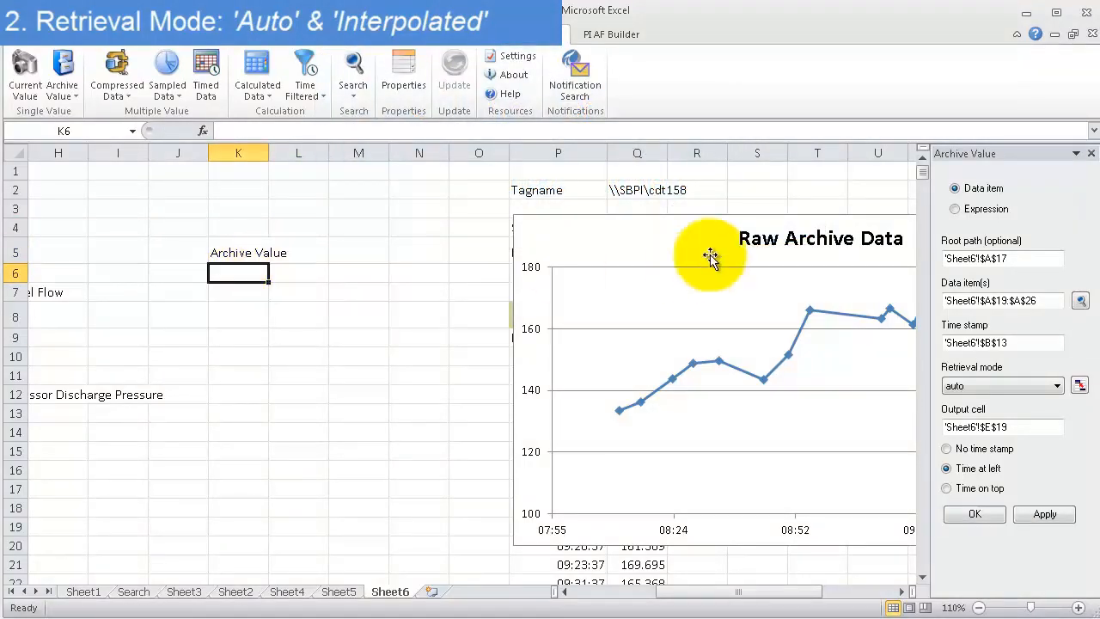
pyautogui.moveTo(663, 238); pyautogui.dragTo(666, 268)
pyautogui.click(254, 272)
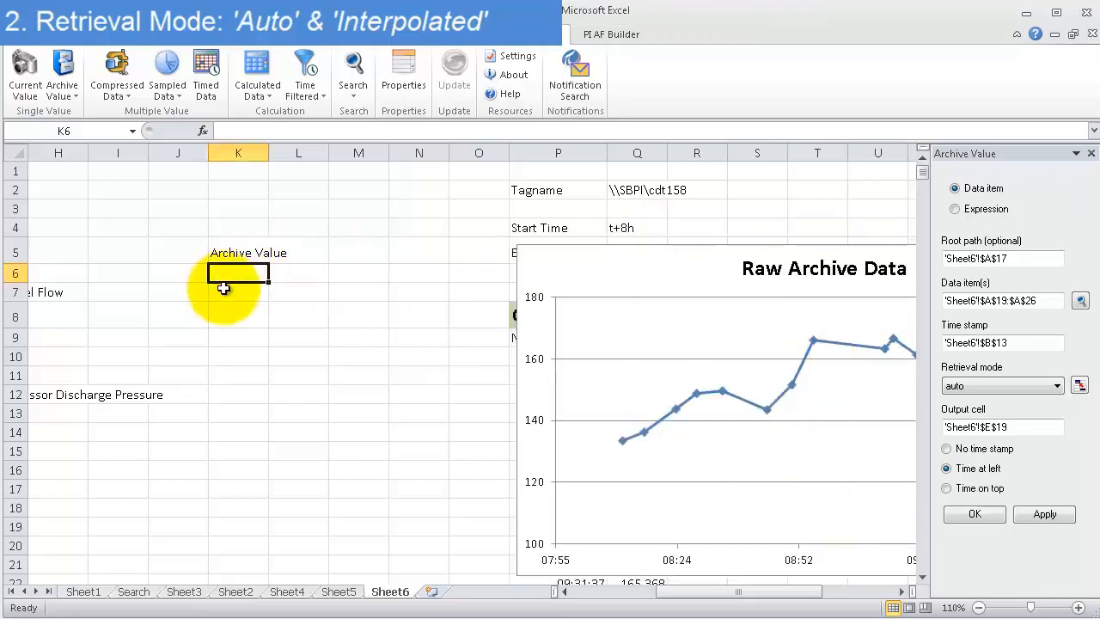
pyautogui.write('9:')
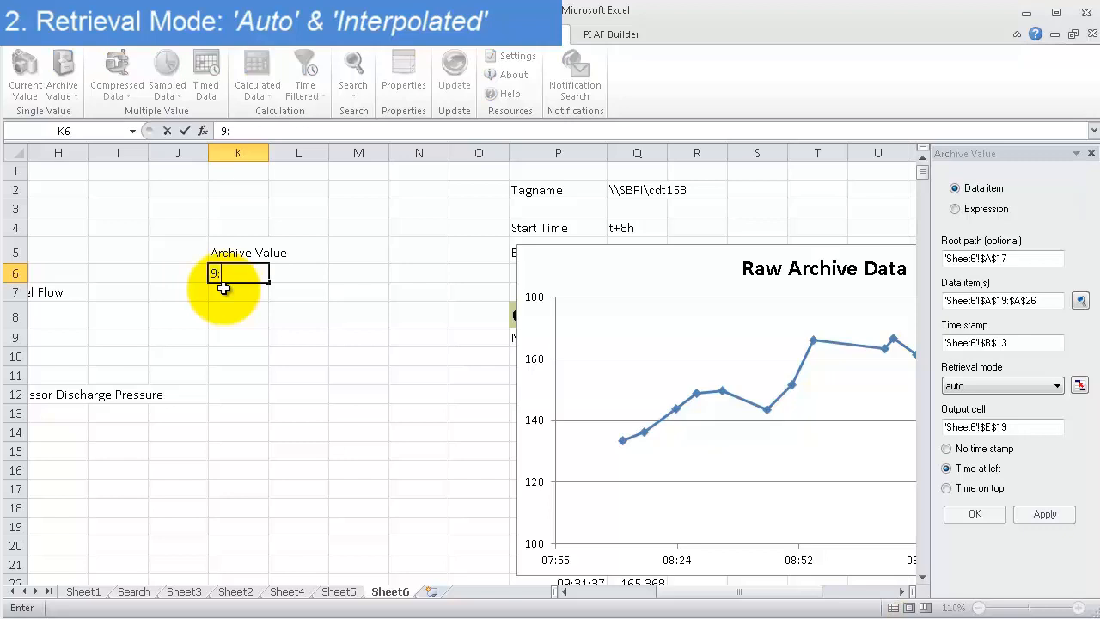
pyautogui.write('00am')
pyautogui.press('Return')
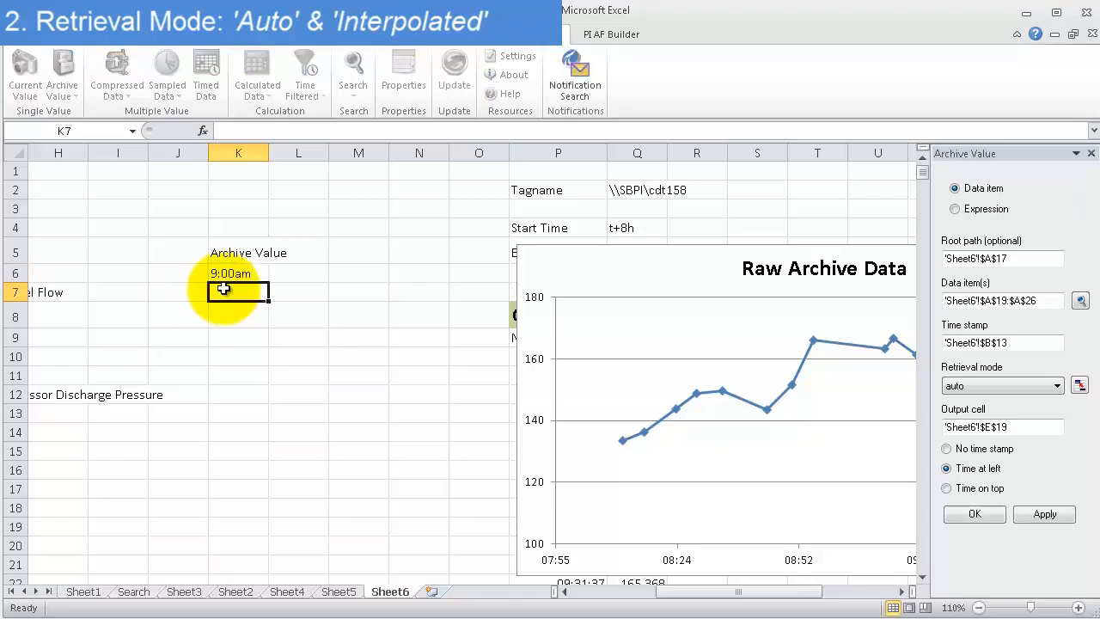
# - Enter the label "timestamp" in cell K6 and the time 9:00am in cell L6
pyautogui.write('timesa')
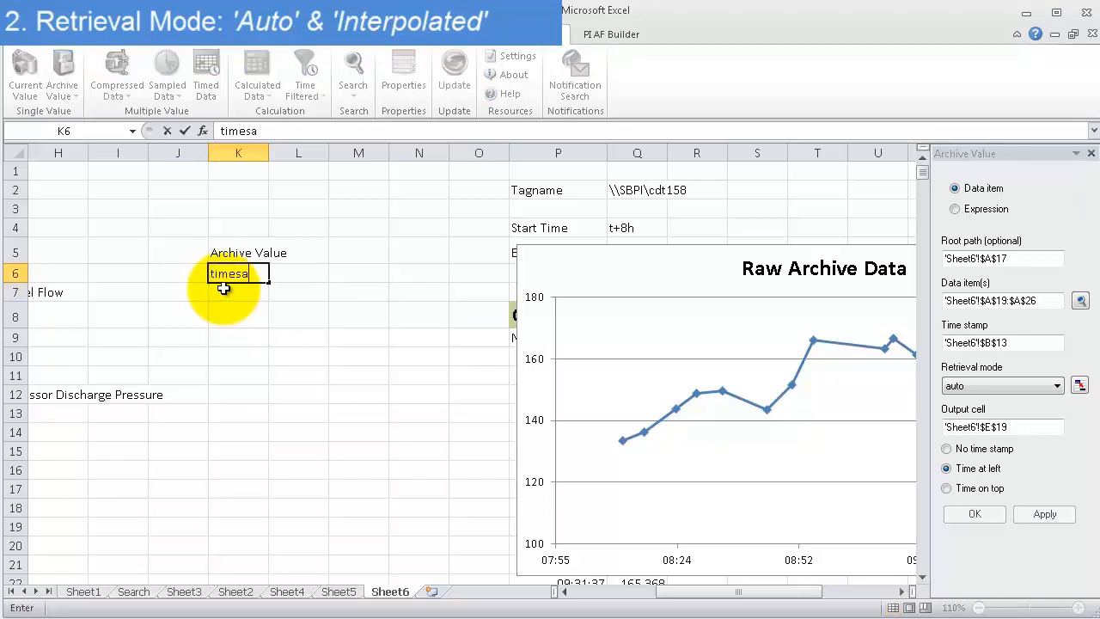
pyautogui.write('9')
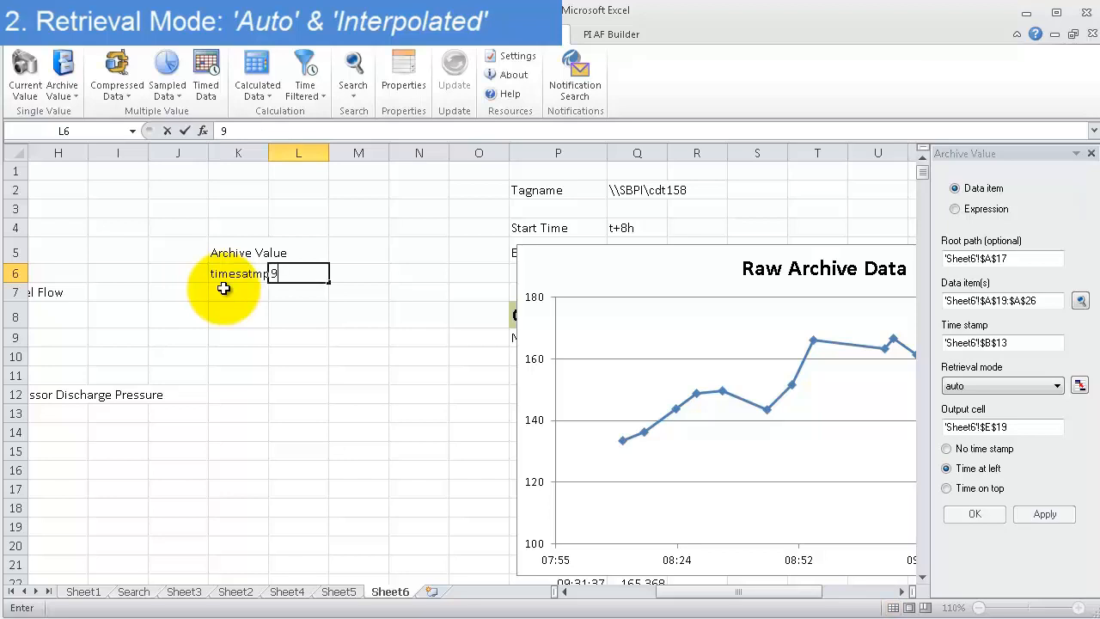
pyautogui.write(':')
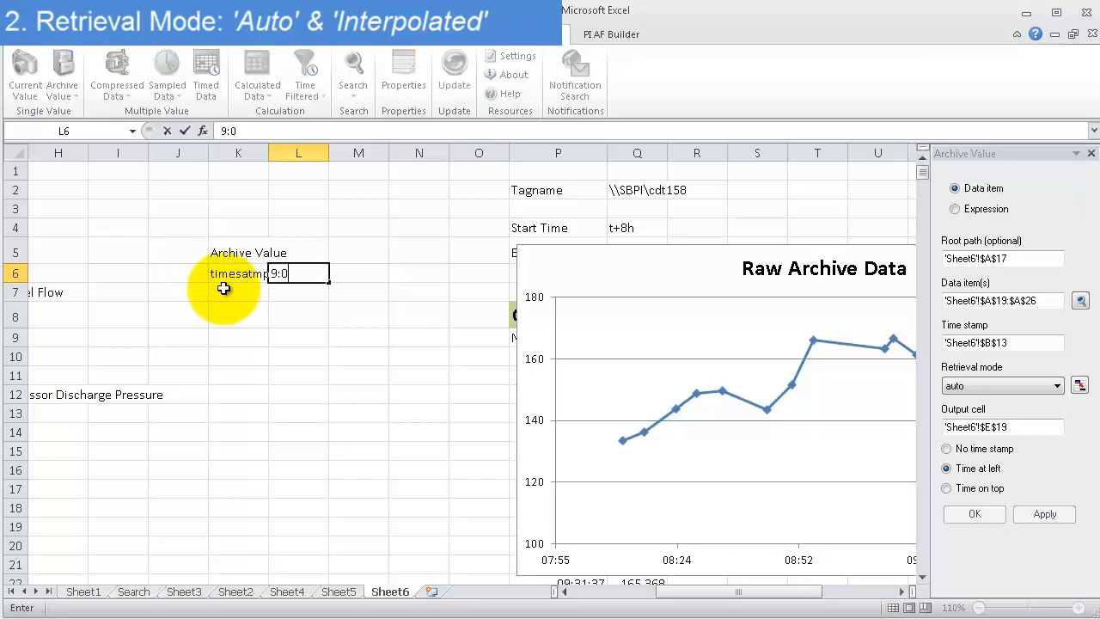
pyautogui.write('00am')
pyautogui.click(224, 288)
pyautogui.click(237, 273)
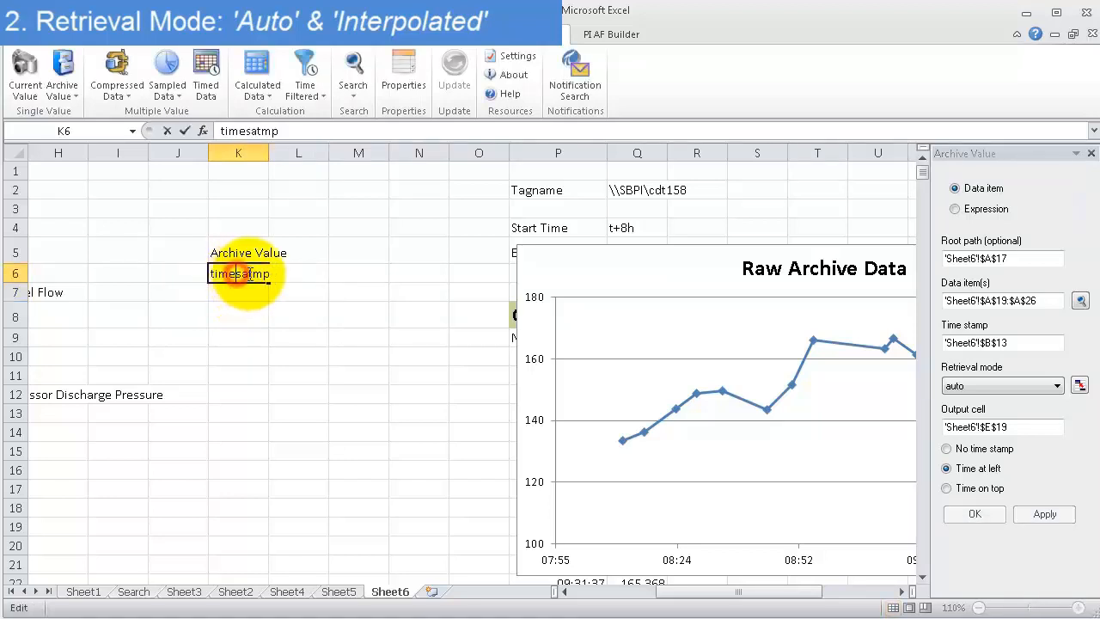
pyautogui.doubleClick(251, 273)
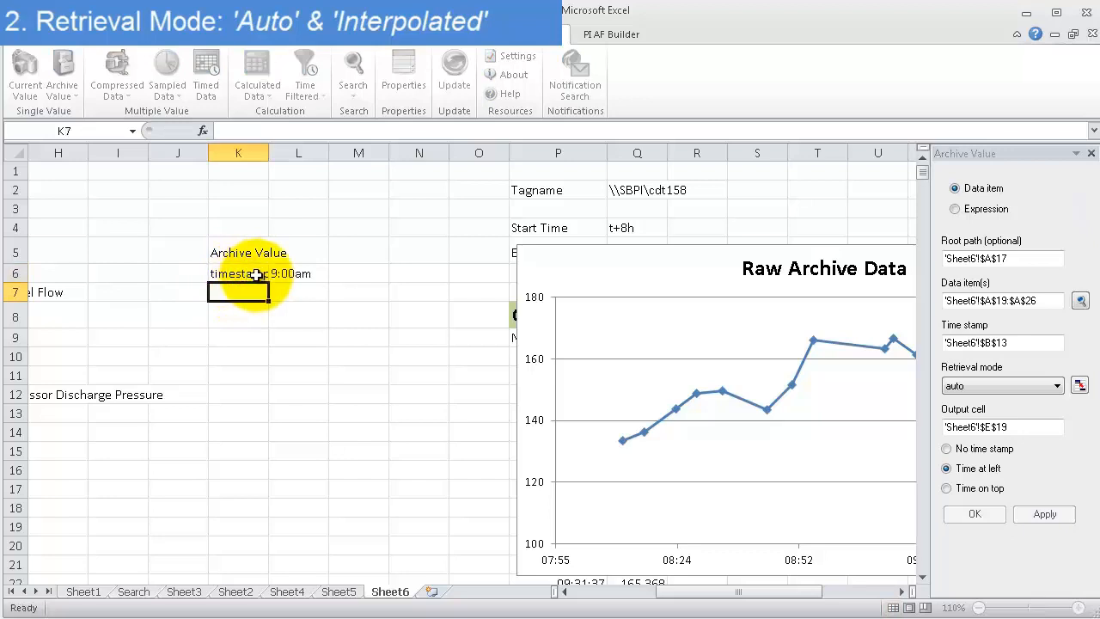
# - Set up an Archive Value function with output cell K8, data item Q2 and time stamp L6
pyautogui.click(229, 312)
pyautogui.click(62, 71)
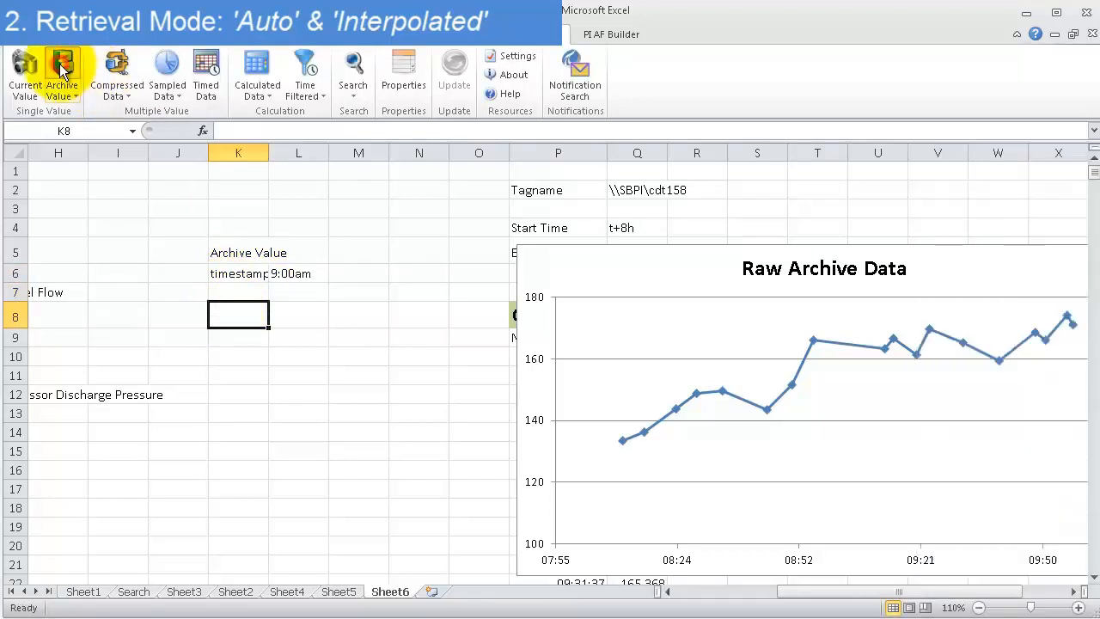
pyautogui.click(62, 71)
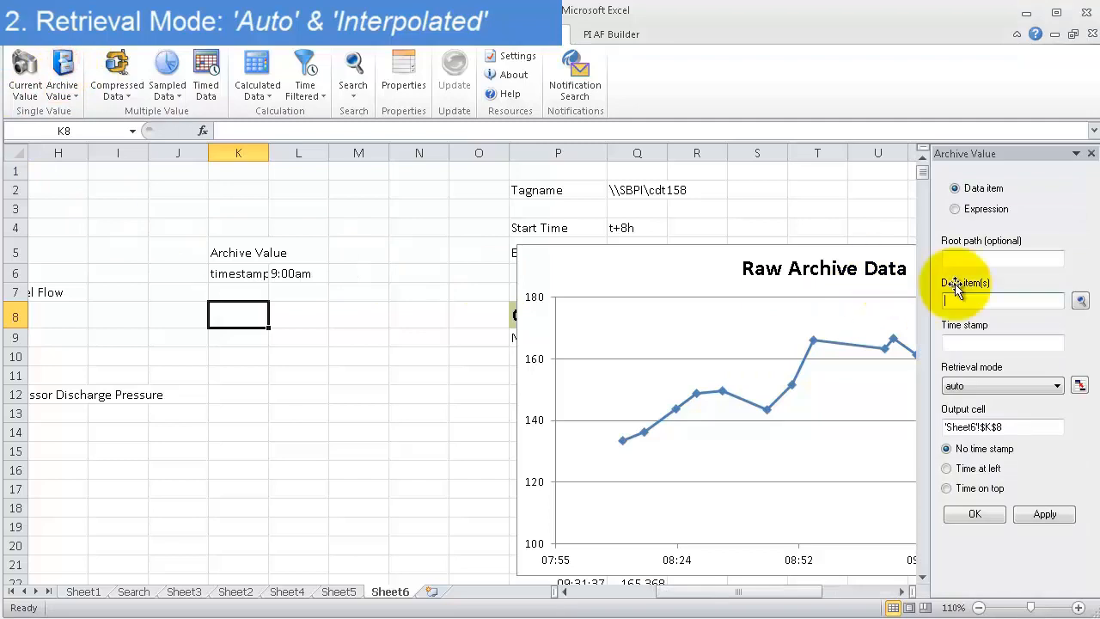
pyautogui.click(628, 191)
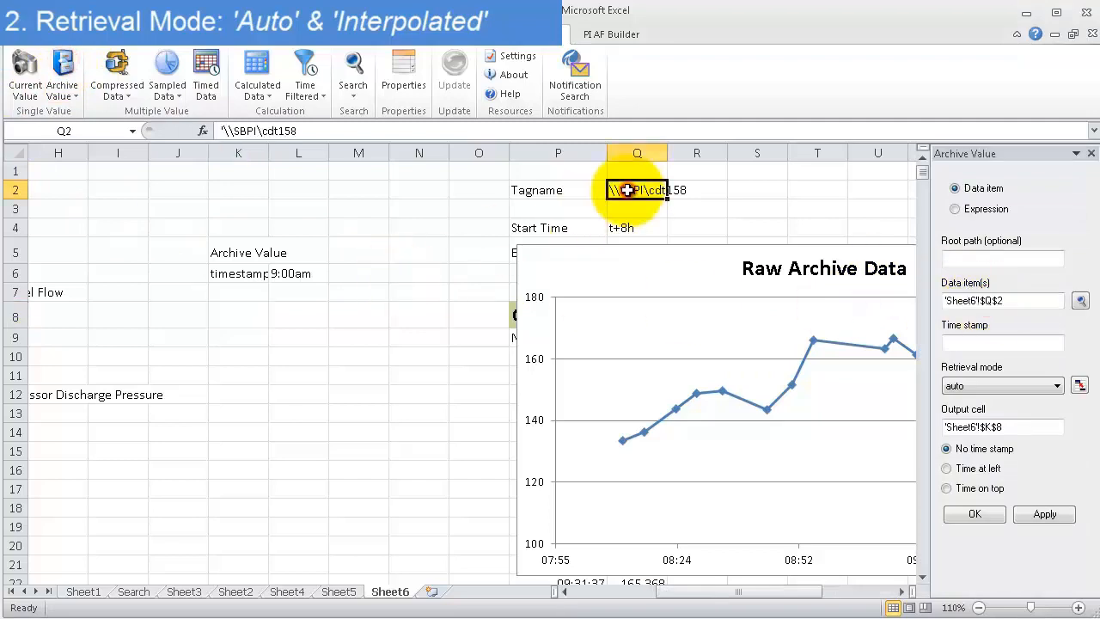
pyautogui.click(983, 344)
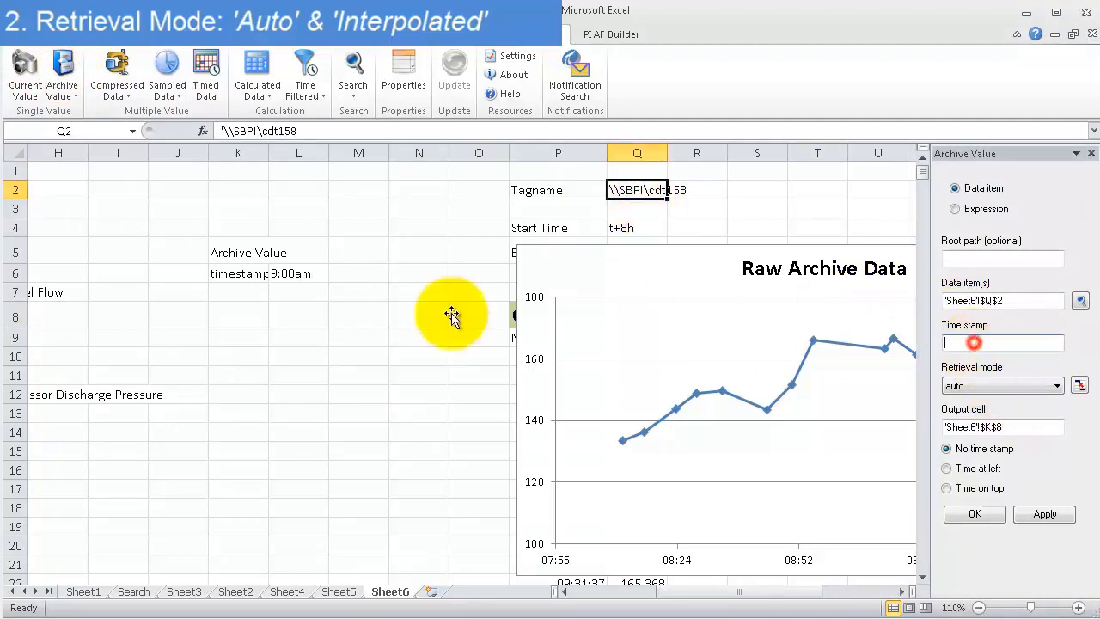
pyautogui.click(283, 270)
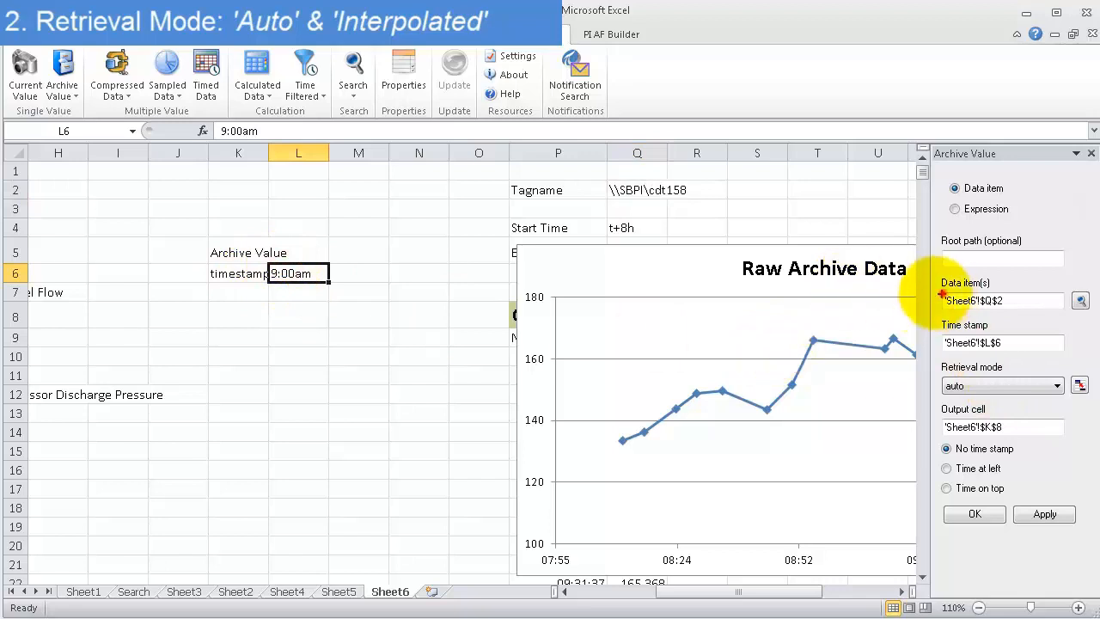
pyautogui.moveTo(618, 319)
pyautogui.mouseDown()
pyautogui.moveTo(926, 446)
pyautogui.moveTo(923, 458)
pyautogui.mouseUp()
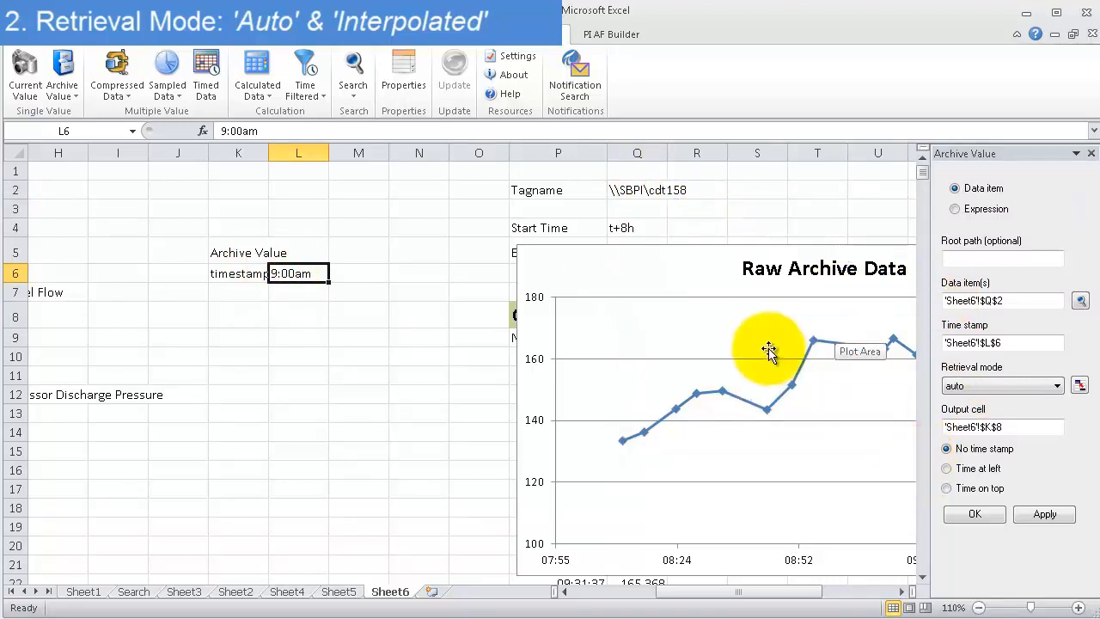
pyautogui.moveTo(942, 342); pyautogui.dragTo(314, 276)
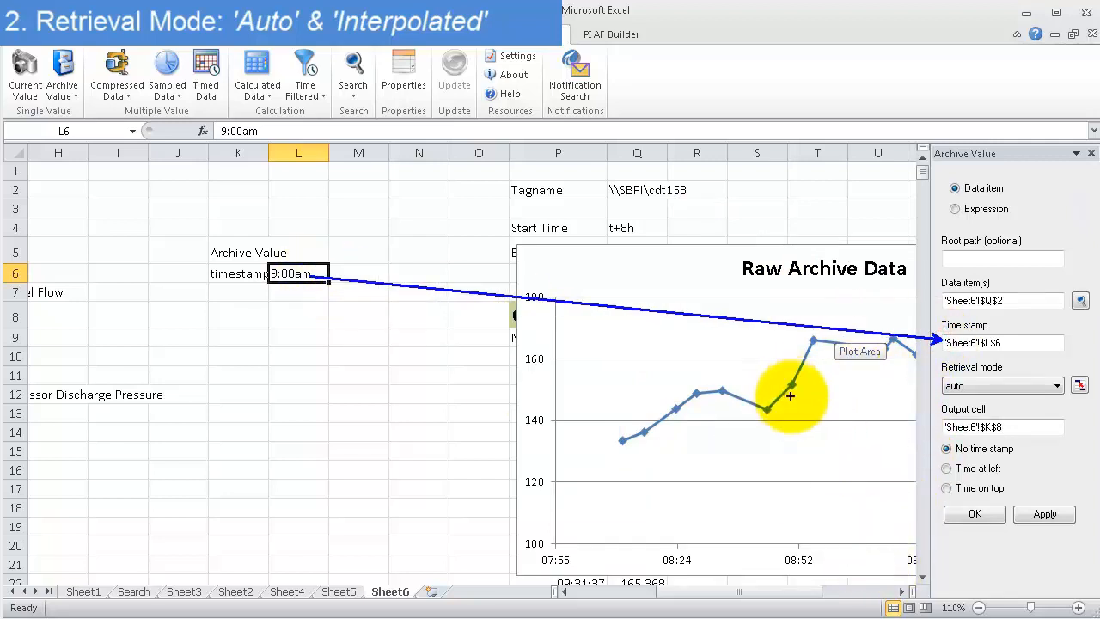
pyautogui.moveTo(792, 396); pyautogui.dragTo(785, 436)
pyautogui.moveTo(816, 344); pyautogui.dragTo(814, 390)
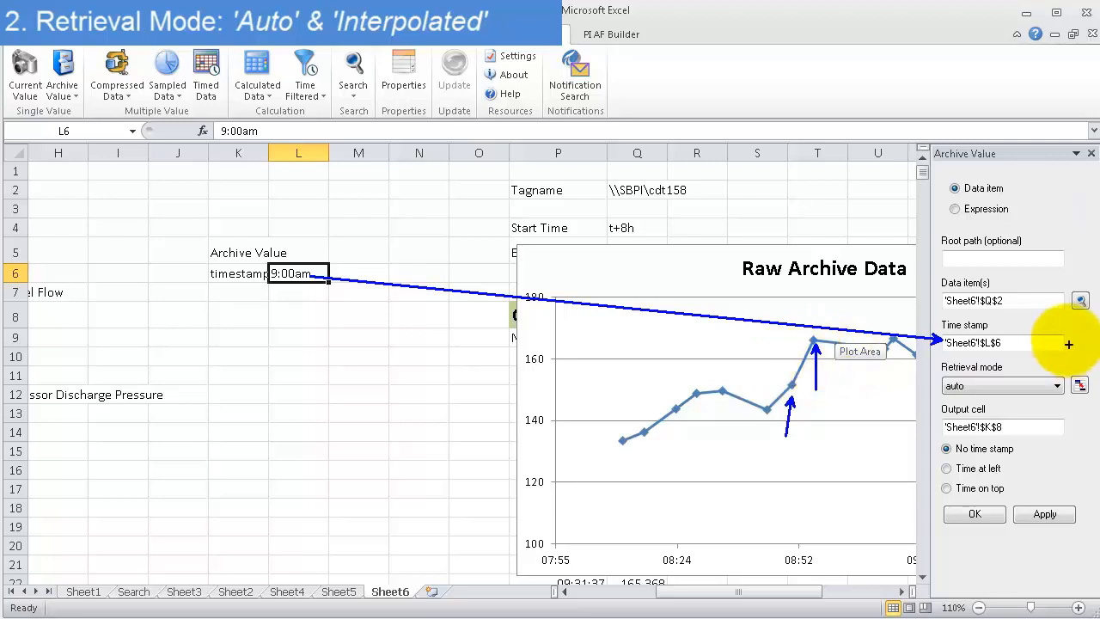
pyautogui.press('Escape')
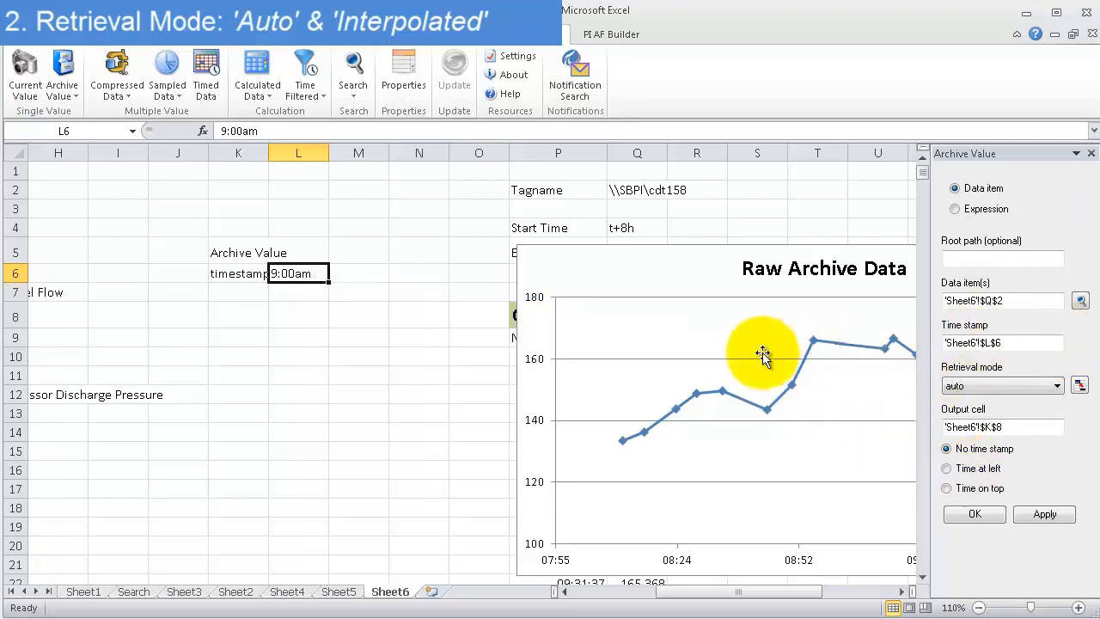
# - Set the Archive Value output to show the time at left and apply the function in auto retrieval mode
pyautogui.click(958, 473)
pyautogui.click(1031, 513)
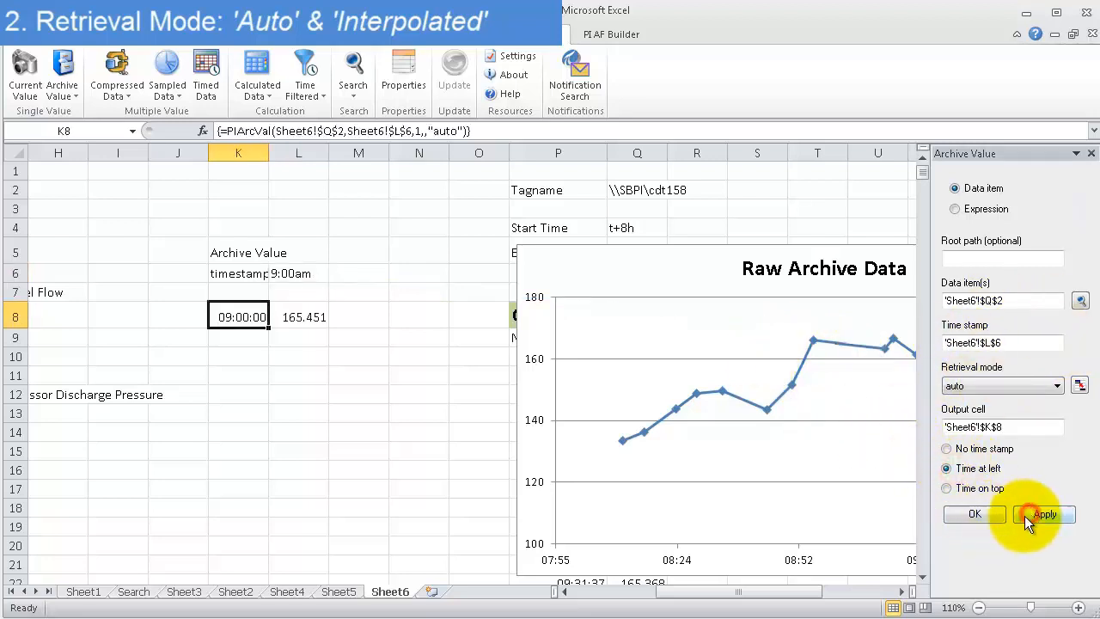
pyautogui.click(215, 359)
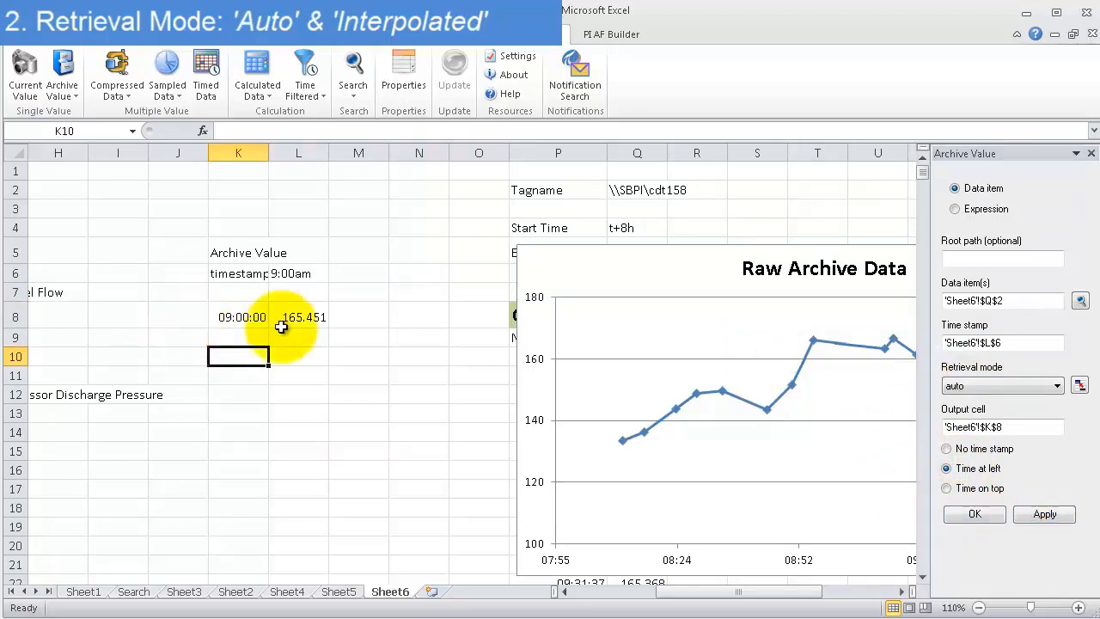
# - Label the Archive Value result in row 8 by entering "auto" in cell J8
pyautogui.click(197, 322)
pyautogui.write('auto')
pyautogui.press('Return')
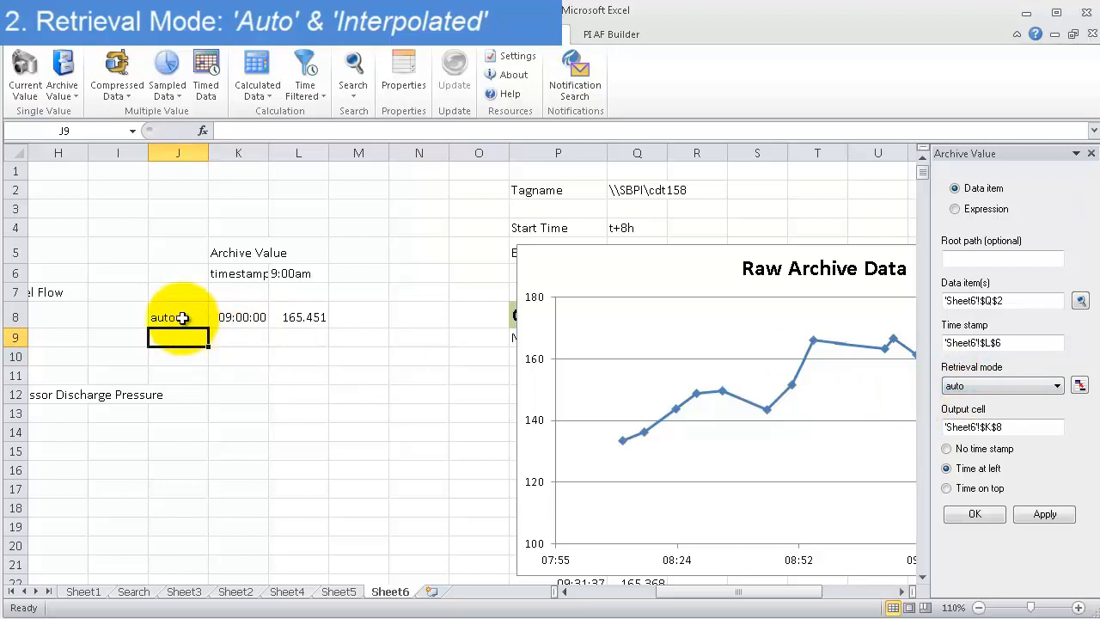
# - Copy the labelled auto result in J8:L8 and paste it starting at cell J10
pyautogui.moveTo(194, 315); pyautogui.dragTo(294, 318)
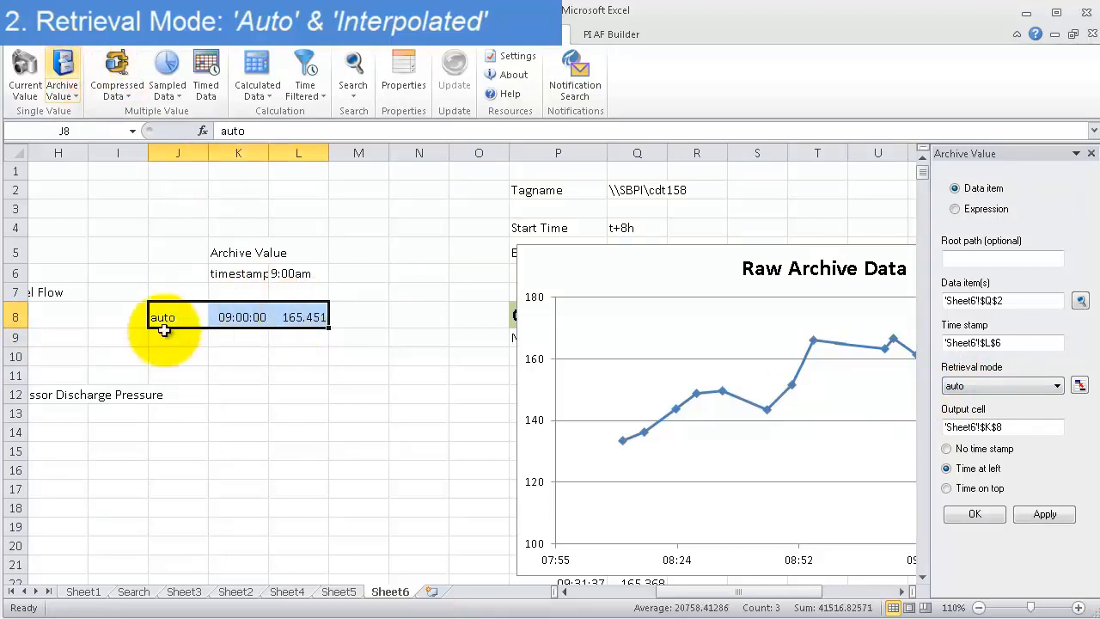
pyautogui.hotkey('ctrl', 'c')
pyautogui.click(188, 357)
pyautogui.hotkey('ctrl', 'v')
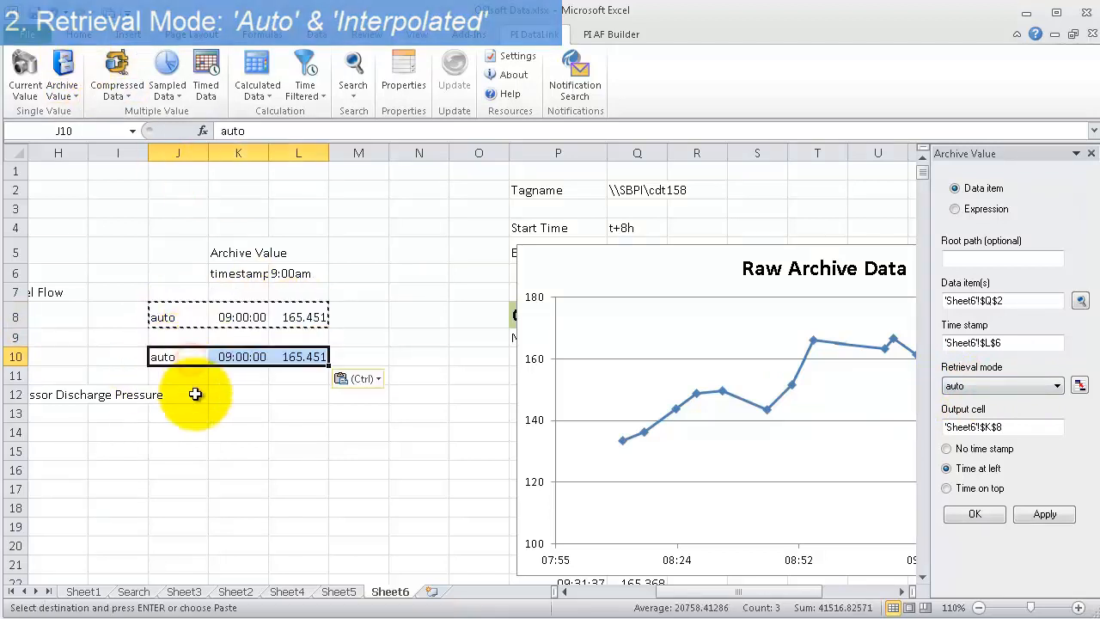
pyautogui.doubleClick(184, 357)
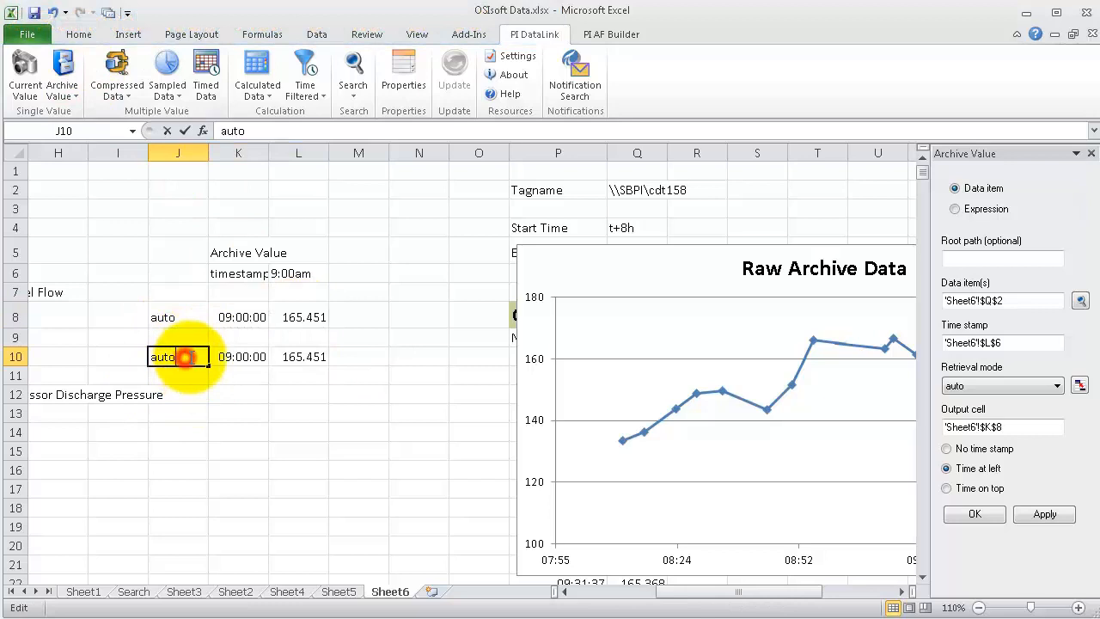
# - Change the retrieval mode of the copied Archive Value function in K10 to previous and apply it
pyautogui.click(245, 363)
pyautogui.click(1043, 387)
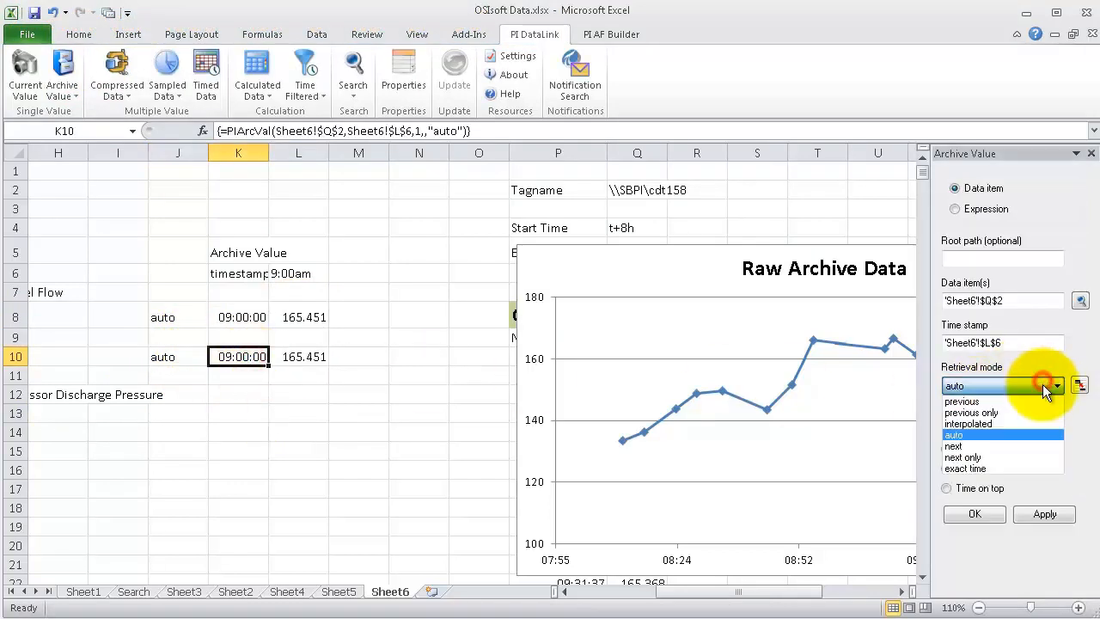
pyautogui.click(996, 401)
pyautogui.click(1043, 513)
# - Relabel the copied Archive Value result in cell J10 as "previous"
pyautogui.click(176, 357)
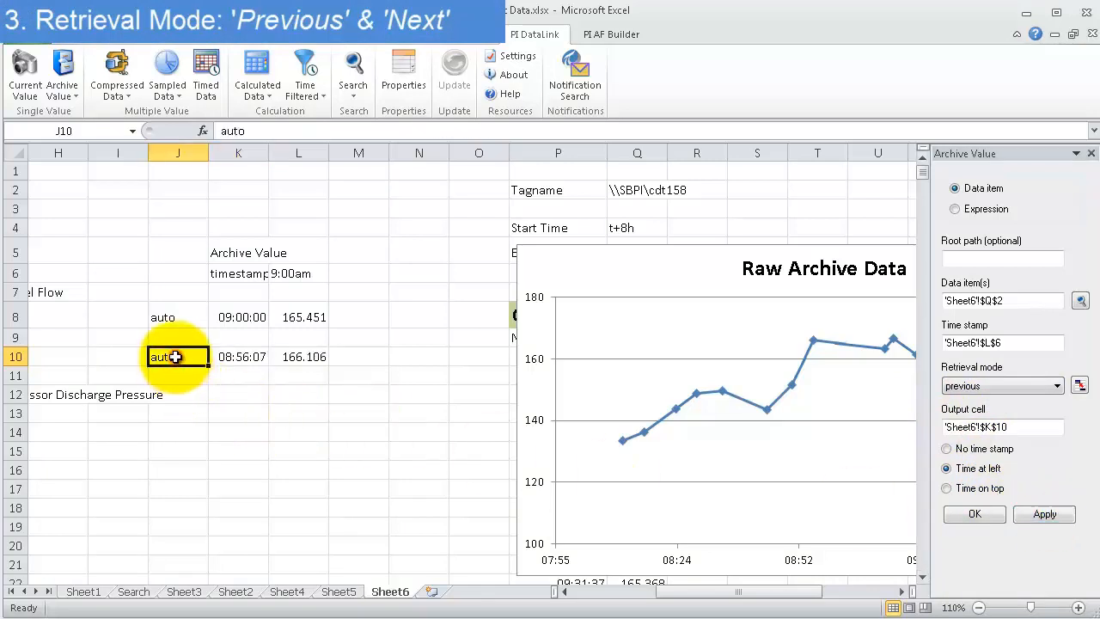
pyautogui.write('previous')
pyautogui.press('Return')
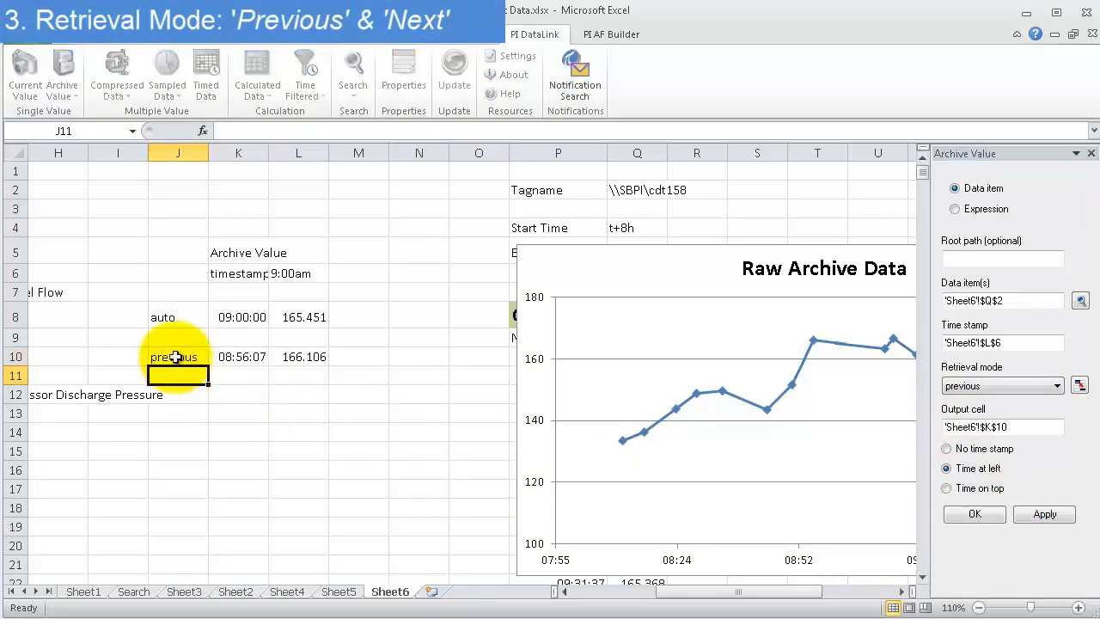
# - Copy the labelled previous result in J10:L10 and paste it starting at cell J12
pyautogui.click(197, 437)
pyautogui.moveTo(184, 356); pyautogui.dragTo(305, 359)
pyautogui.hotkey('ctrl', 'c')
pyautogui.click(182, 392)
pyautogui.hotkey('ctrl', 'v')
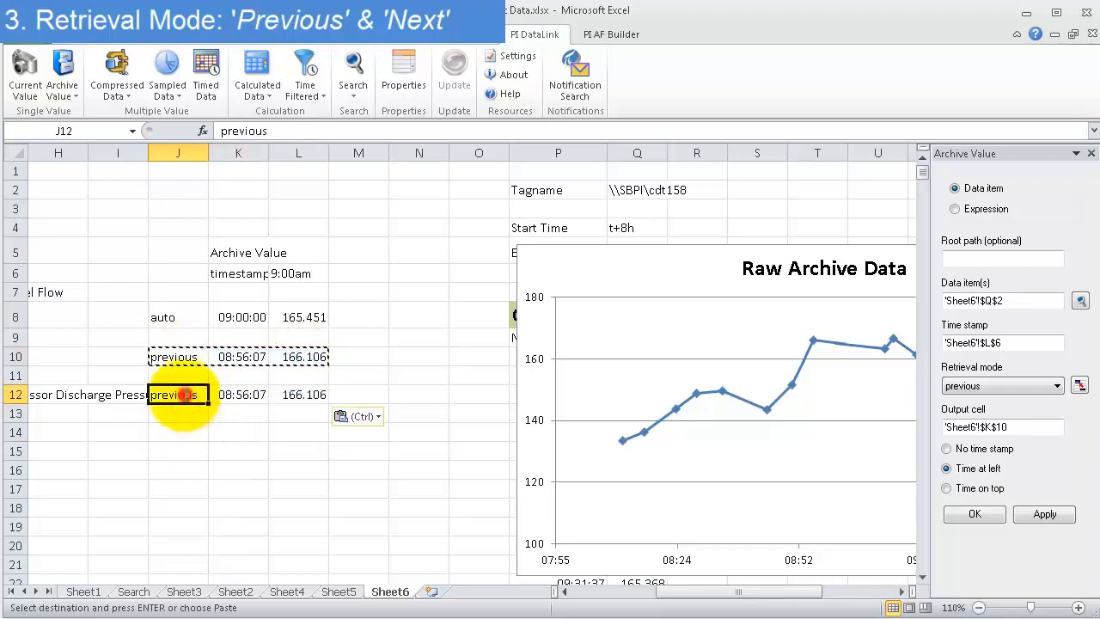
pyautogui.doubleClick(184, 395)
# - Insert two blank columns before column J to shift the Archive Value results away from the neighbouring text
pyautogui.moveTo(172, 153); pyautogui.dragTo(246, 157)
pyautogui.rightClick(258, 154)
pyautogui.click(320, 269)
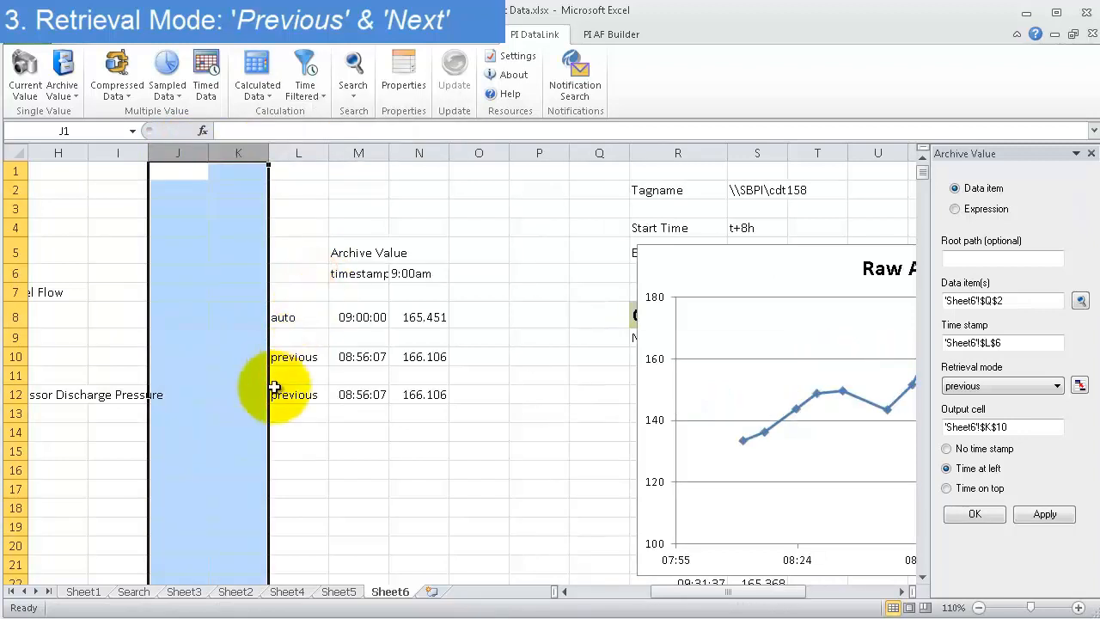
# - Change the label of the pasted Archive Value result in cell L12 to "next"
pyautogui.click(299, 395)
pyautogui.moveTo(314, 394); pyautogui.dragTo(214, 386)
pyautogui.write('next')
pyautogui.press('Return')
# - Change the retrieval mode of the Archive Value function in row 12 to next and apply it
pyautogui.click(397, 395)
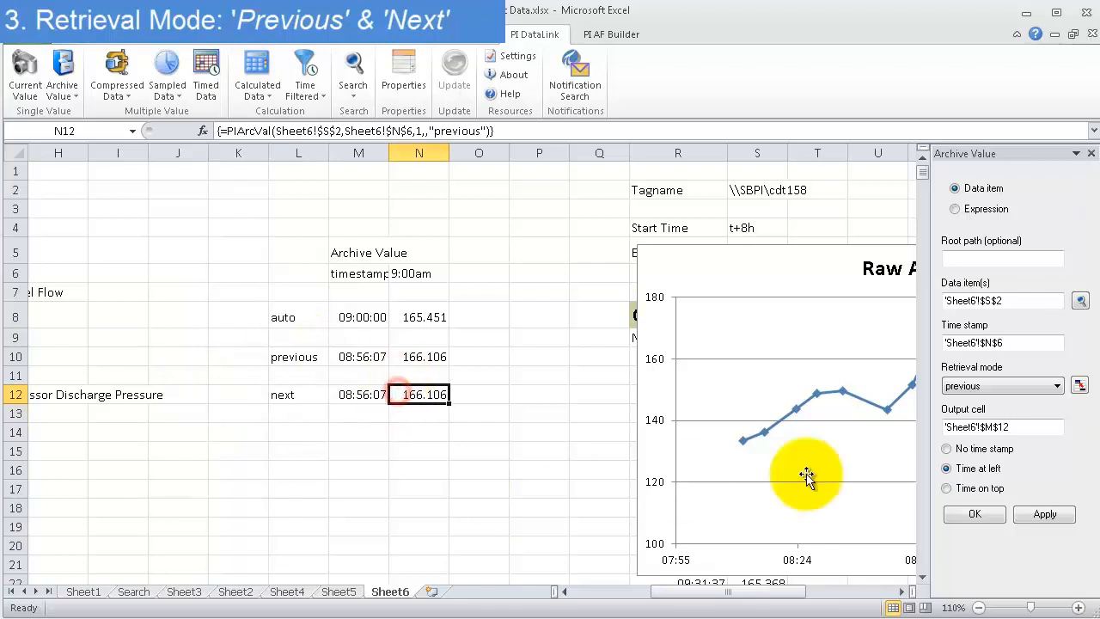
pyautogui.click(986, 392)
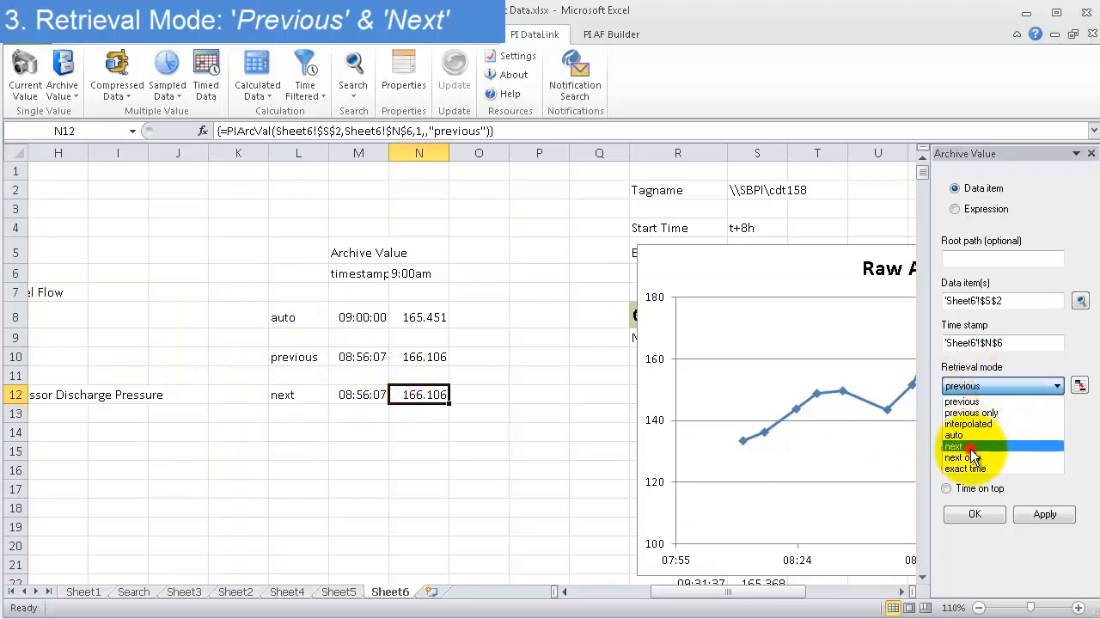
pyautogui.click(970, 447)
pyautogui.click(361, 430)
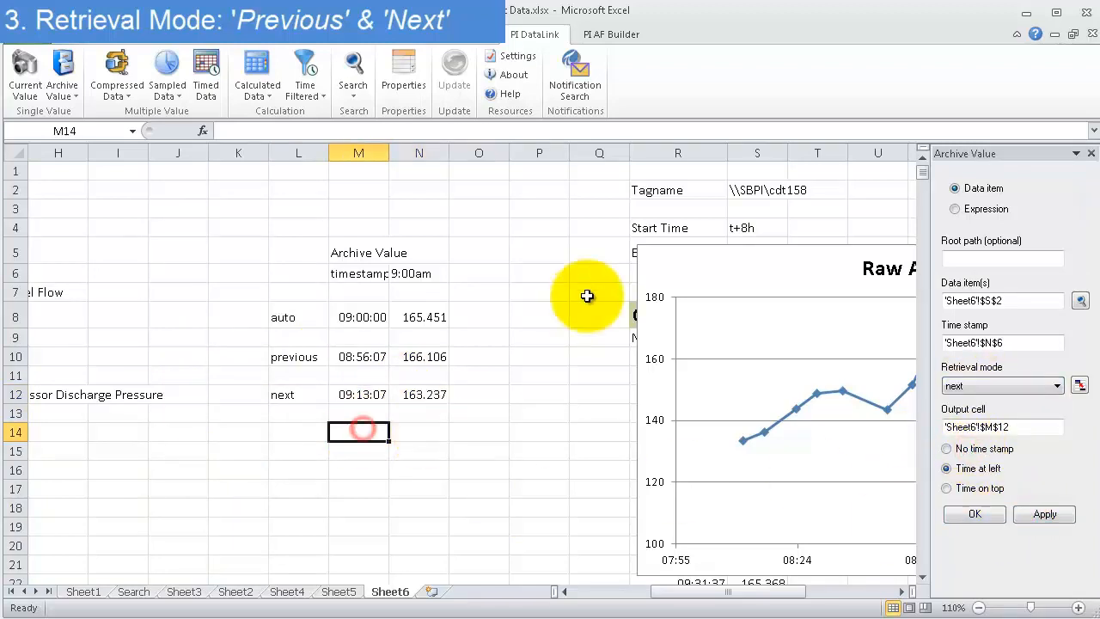
# - Delete the two blank columns O and P between the Archive Value results and the raw data
pyautogui.moveTo(497, 155); pyautogui.dragTo(531, 160)
pyautogui.rightClick(531, 162)
pyautogui.click(573, 293)
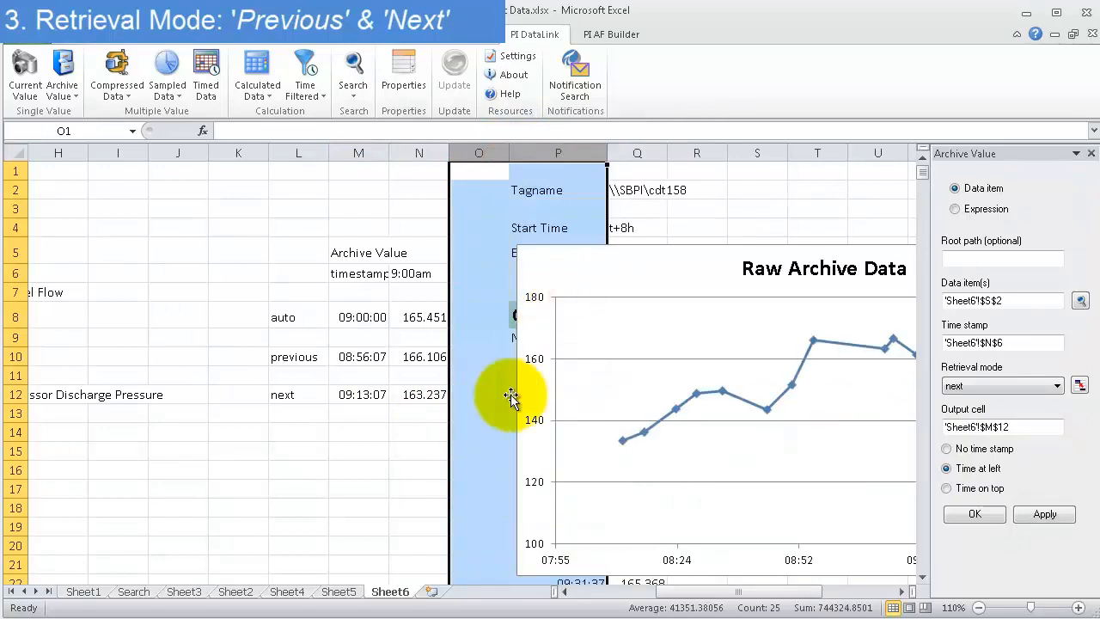
pyautogui.click(365, 426)
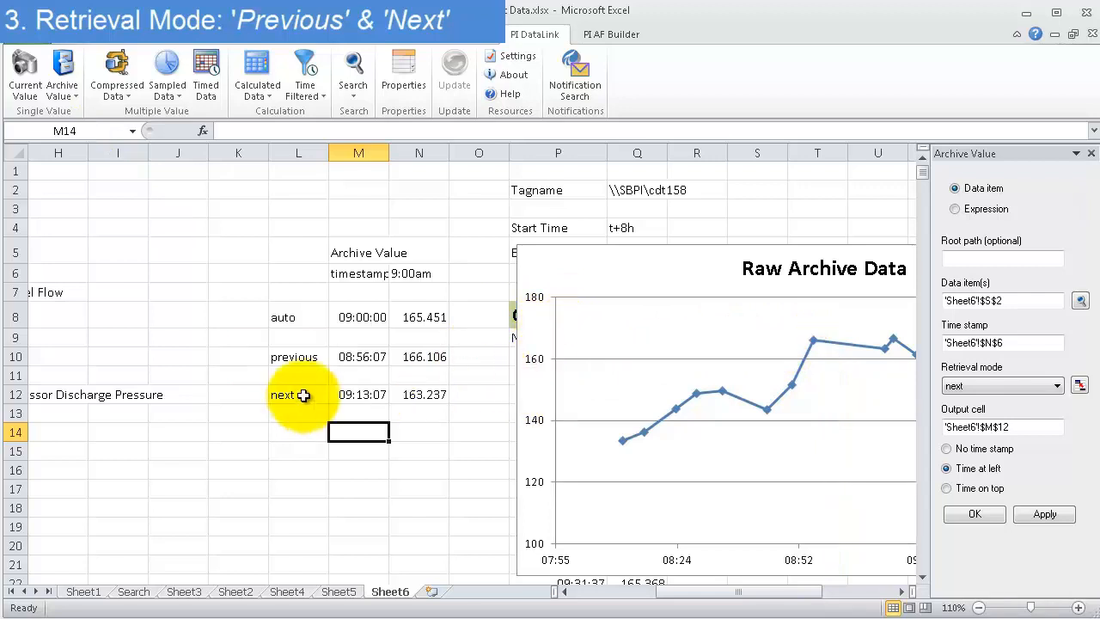
# - Annotate the next result in row 12 with a box, then mark 9:00am and the following data point on the chart
pyautogui.moveTo(251, 375); pyautogui.dragTo(480, 420)
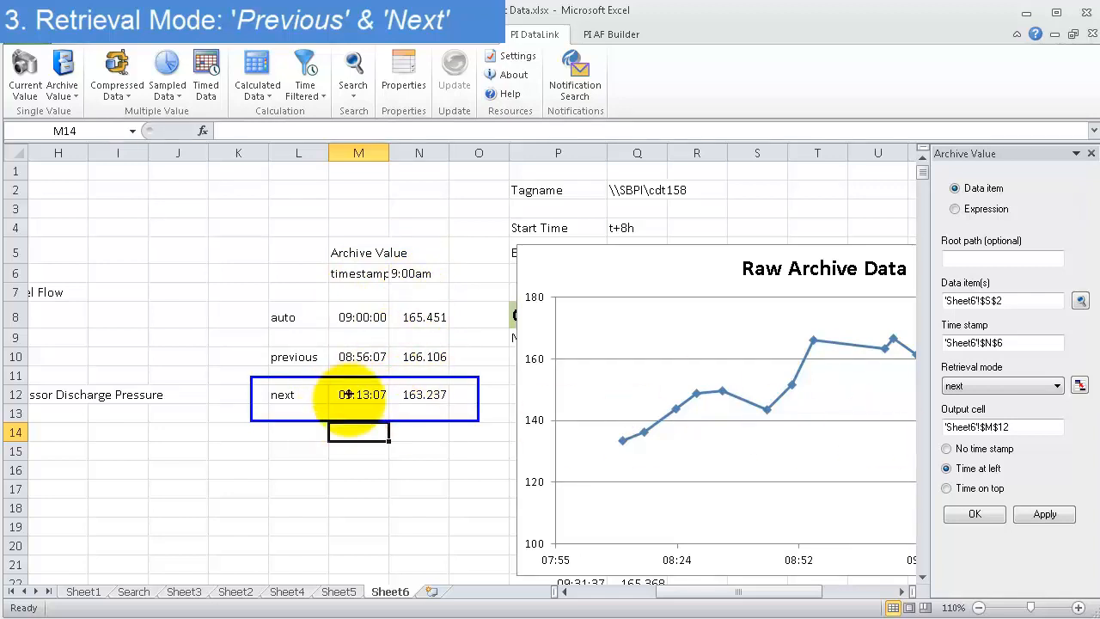
pyautogui.moveTo(835, 354); pyautogui.dragTo(835, 556)
pyautogui.moveTo(872, 340); pyautogui.dragTo(895, 362)
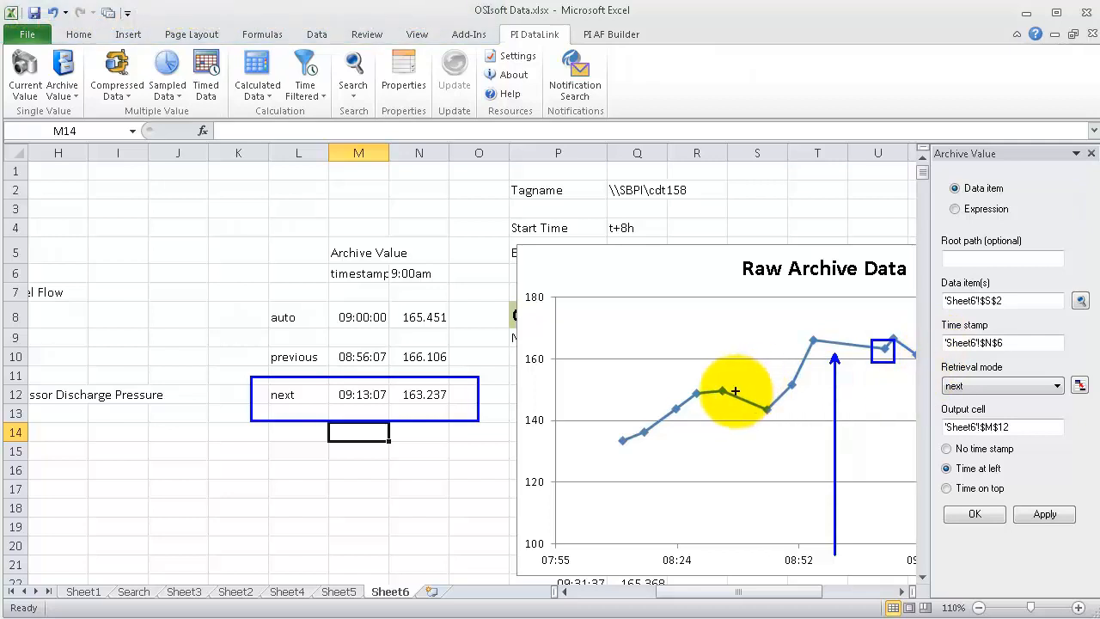
# - Review the available retrieval modes and return to the auto result in row 8
pyautogui.click(316, 433)
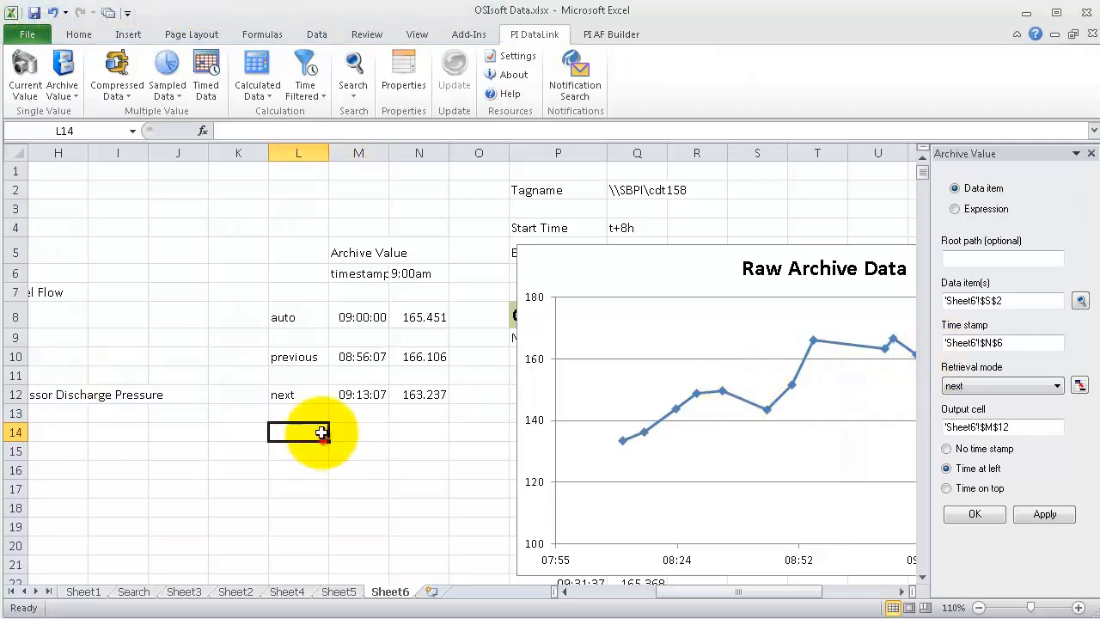
pyautogui.click(999, 384)
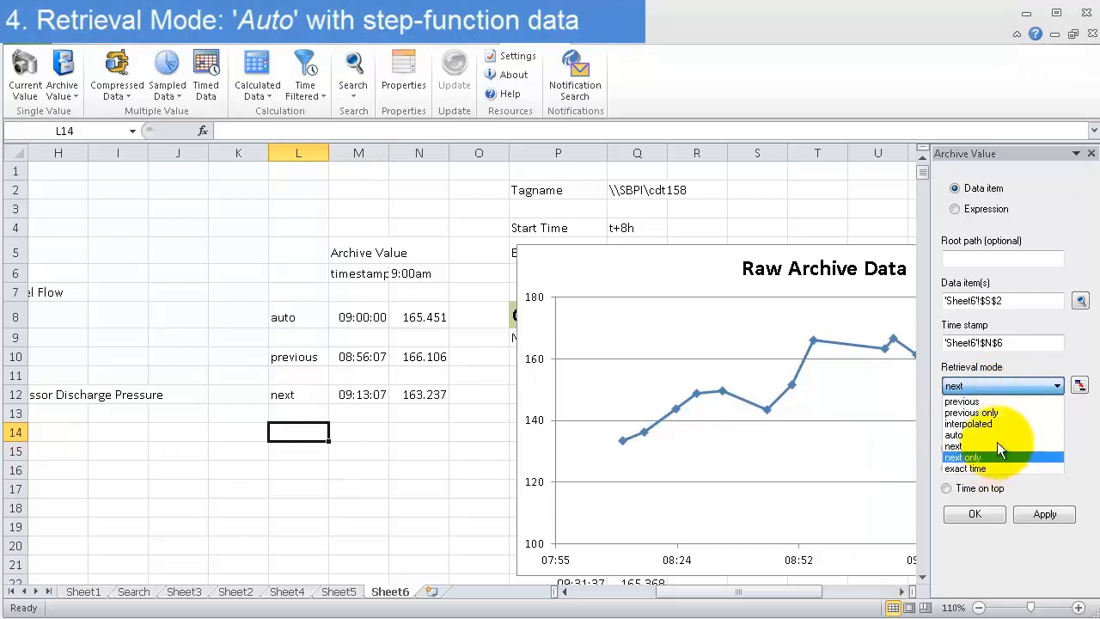
pyautogui.click(344, 318)
pyautogui.click(301, 320)
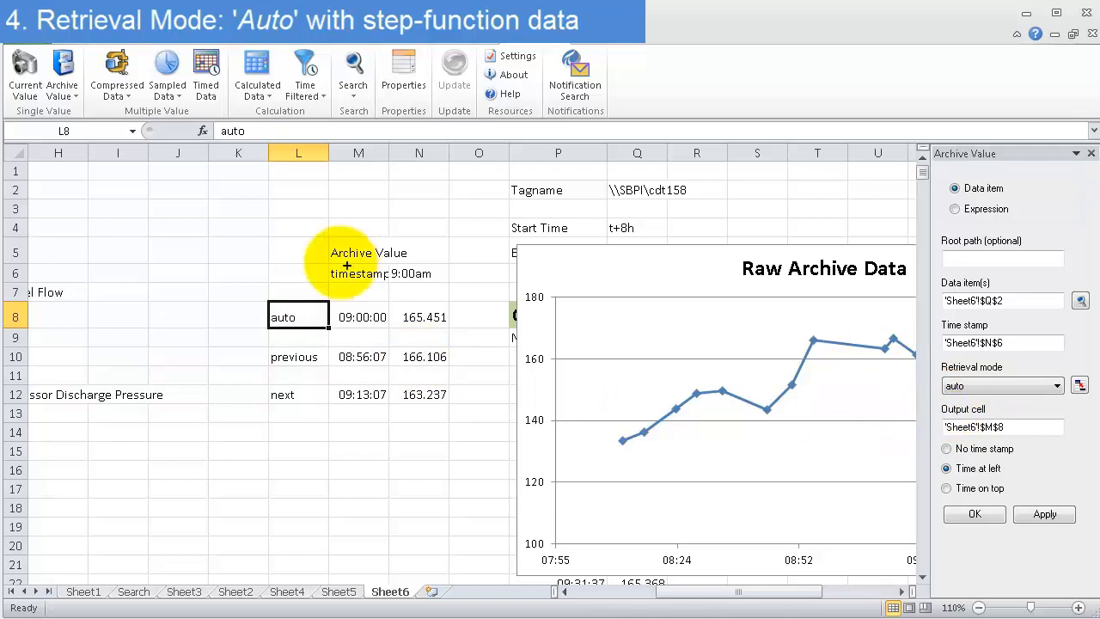
# - Box the auto result in row 8 and sketch a step-function trace, marking two sample times and their preceding step values
pyautogui.moveTo(245, 286); pyautogui.dragTo(490, 353)
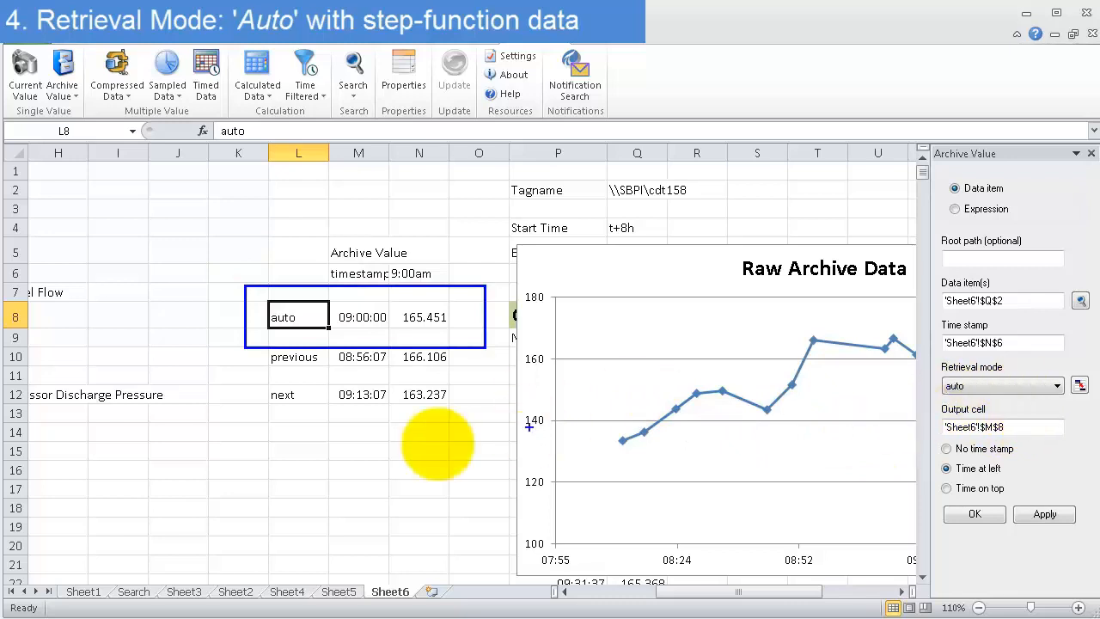
pyautogui.moveTo(322, 482)
pyautogui.mouseDown()
pyautogui.moveTo(434, 492)
pyautogui.moveTo(481, 421)
pyautogui.moveTo(583, 354)
pyautogui.moveTo(681, 346)
pyautogui.moveTo(685, 521)
pyautogui.moveTo(778, 512)
pyautogui.moveTo(838, 453)
pyautogui.moveTo(847, 376)
pyautogui.moveTo(911, 376)
pyautogui.mouseUp()
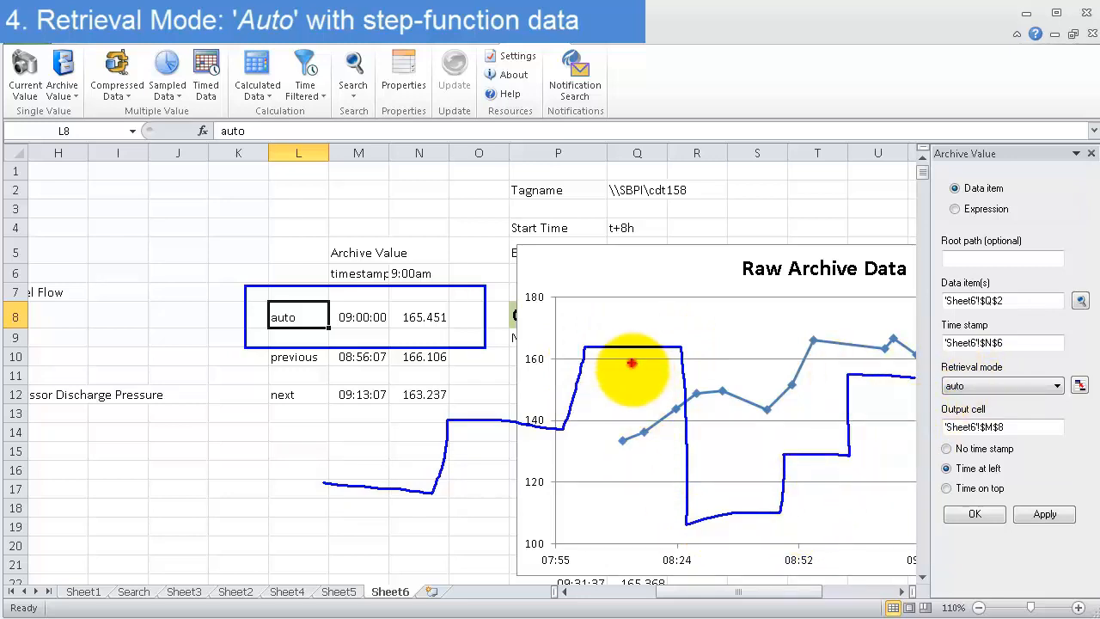
pyautogui.moveTo(631, 361); pyautogui.dragTo(632, 560)
pyautogui.moveTo(560, 331); pyautogui.dragTo(593, 367)
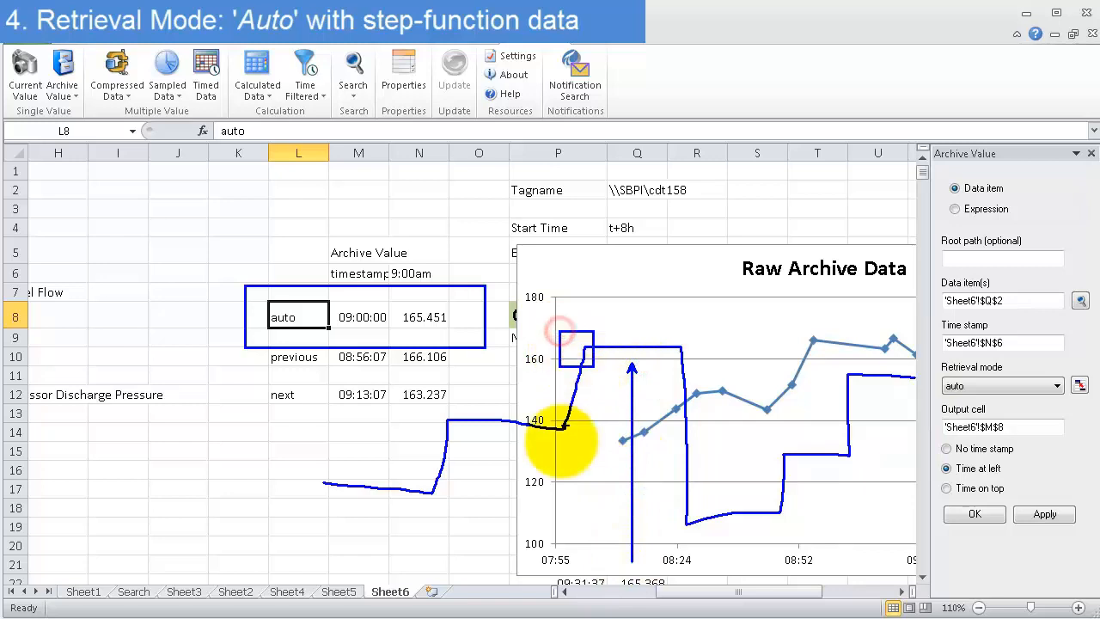
pyautogui.moveTo(500, 443); pyautogui.dragTo(499, 558)
pyautogui.moveTo(423, 404); pyautogui.dragTo(470, 438)
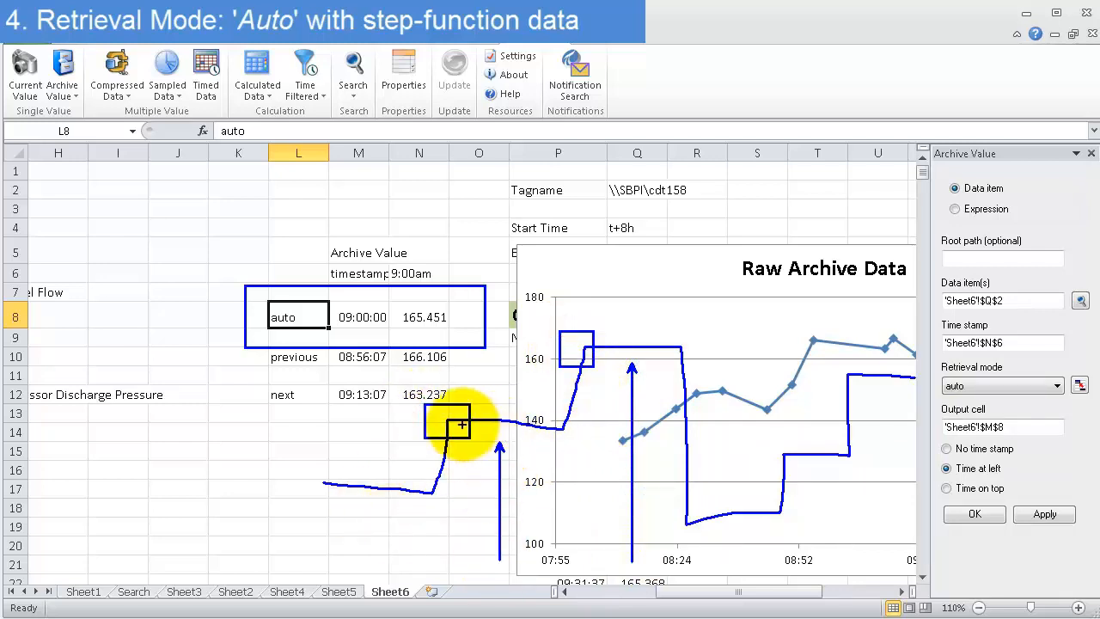
# - Connect the two boxed step values with a dashed line, and mark the interpolated point between them with a box and arrow
pyautogui.moveTo(461, 419)
pyautogui.mouseDown()
pyautogui.moveTo(570, 338)
pyautogui.moveTo(571, 351)
pyautogui.mouseUp()
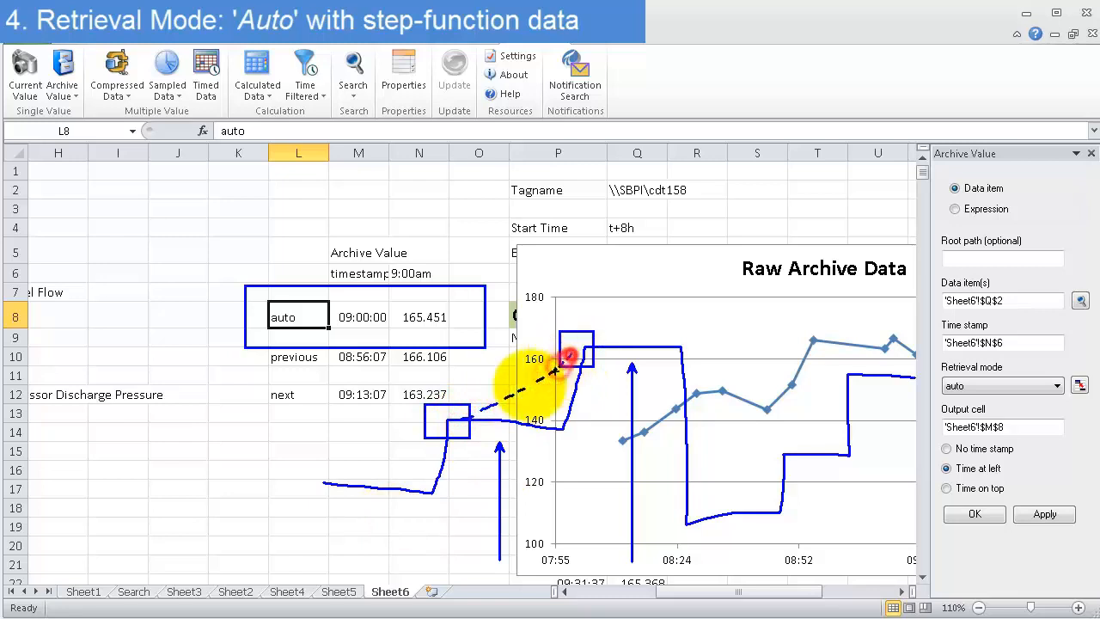
pyautogui.moveTo(488, 386); pyautogui.dragTo(519, 416)
pyautogui.moveTo(541, 339); pyautogui.dragTo(509, 391)
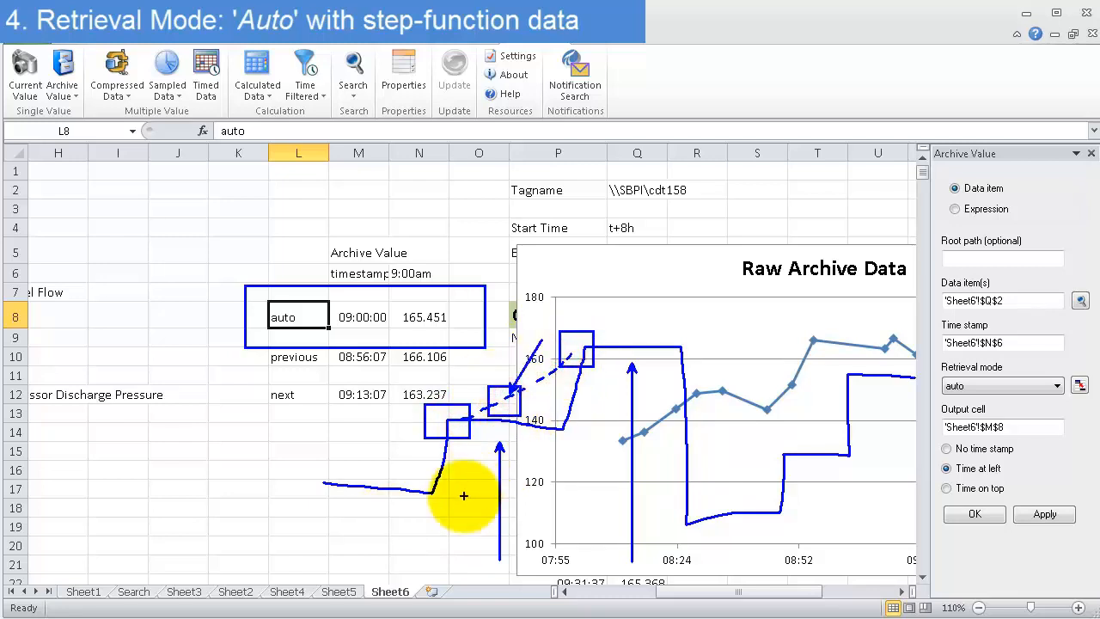